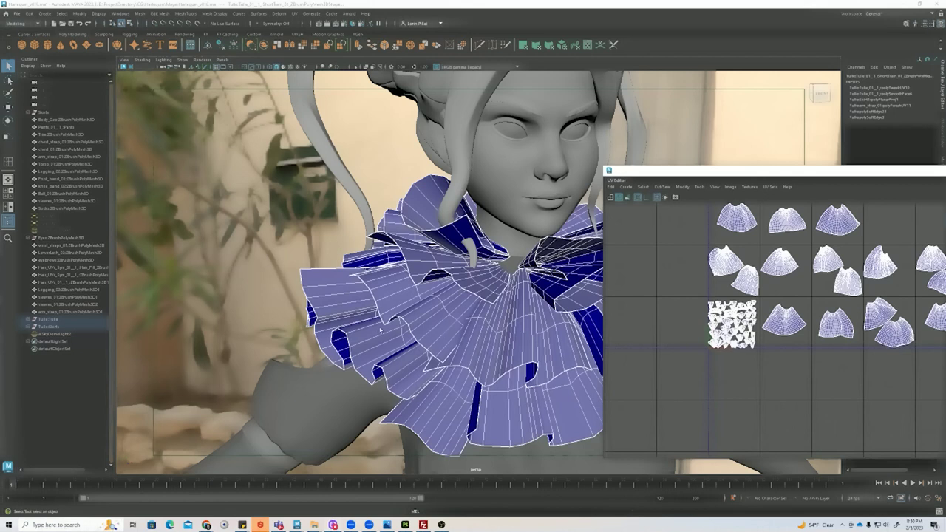
Step: Compare the modelled neck ruffle with the collar in the girl-on-the-ball reference painting
{"action": "mouse_move", "coordinate": [409, 403]}
{"action": "left_mouse_down", "text": "alt"}
{"action": "mouse_move", "coordinate": [419, 373]}
{"action": "mouse_move", "coordinate": [415, 391]}
{"action": "left_mouse_up", "text": "alt"}
{"action": "right_click_drag", "start_coordinate": [415, 391], "coordinate": [456, 334], "text": "alt"}
{"action": "left_click_drag", "start_coordinate": [456, 334], "coordinate": [463, 316], "text": "alt"}
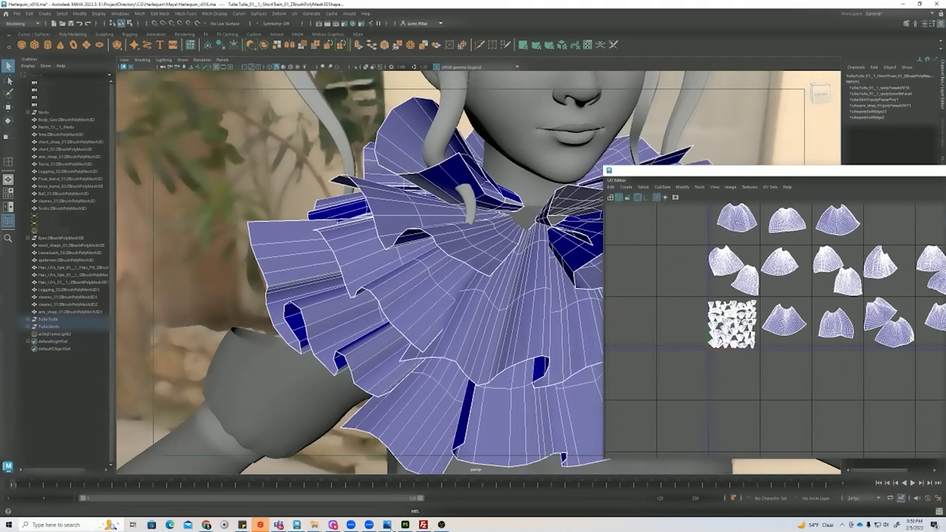
{"action": "left_click", "coordinate": [387, 524]}
{"action": "left_click_drag", "start_coordinate": [447, 449], "coordinate": [702, 87]}
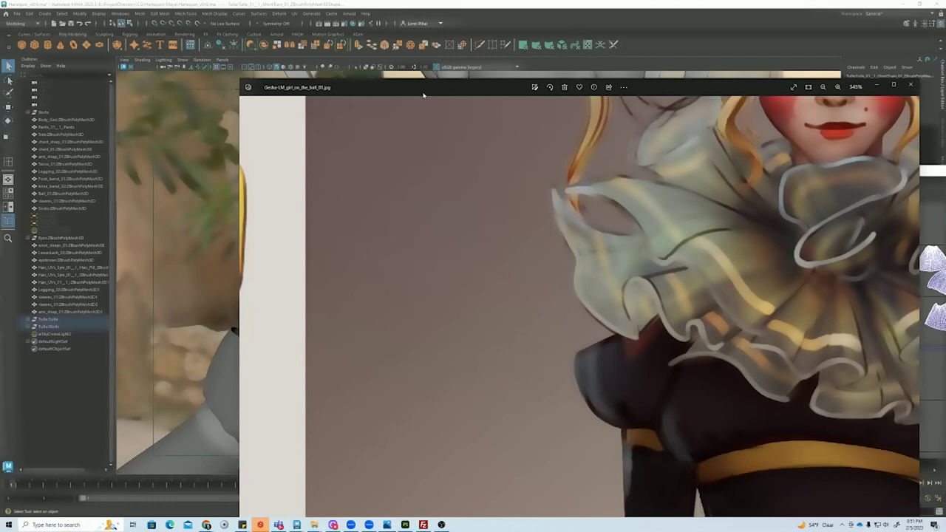
{"action": "left_click_drag", "start_coordinate": [419, 88], "coordinate": [290, 494]}
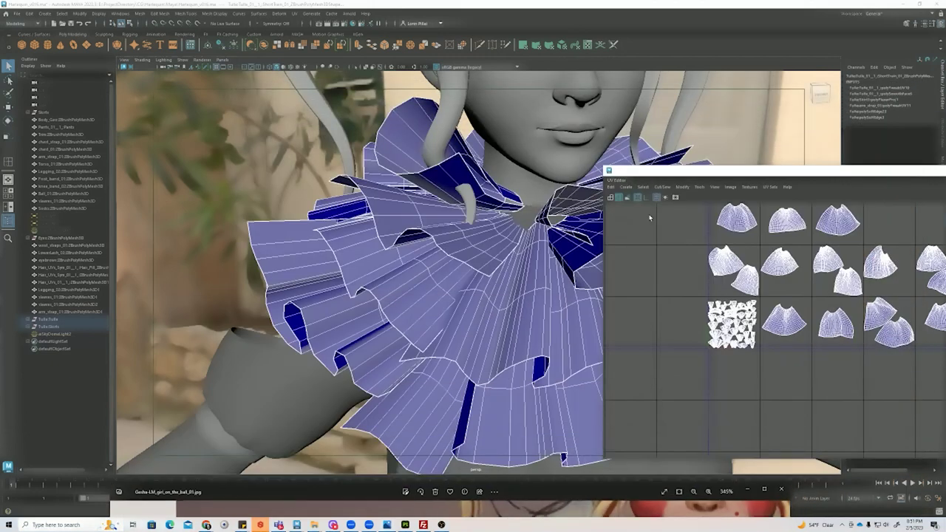
Step: Examine the ruffle's UV shells in the UV Editor alongside the pleats of the collar model
{"action": "left_click_drag", "start_coordinate": [650, 174], "coordinate": [563, 160]}
{"action": "scroll", "coordinate": [735, 305], "scroll_direction": "up", "scroll_amount": 4}
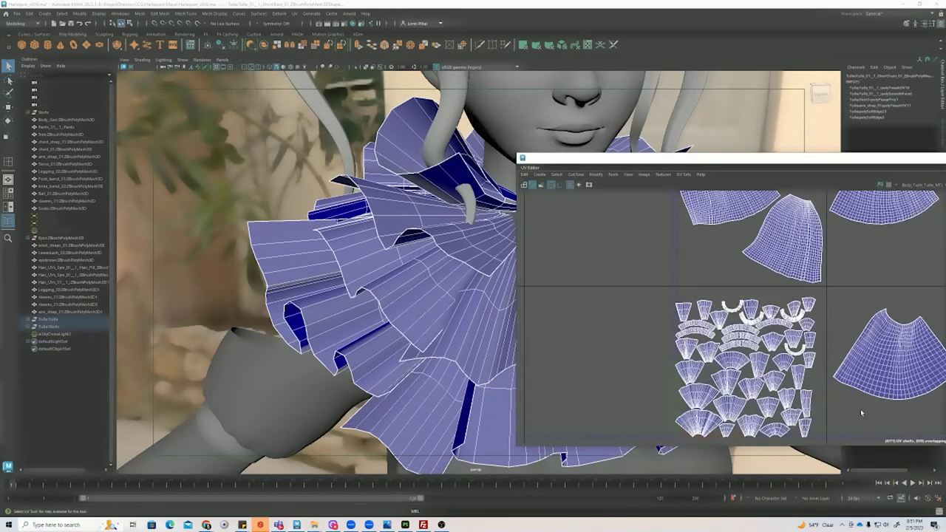
{"action": "scroll", "coordinate": [735, 305], "scroll_direction": "up", "scroll_amount": 4}
{"action": "middle_click_drag", "start_coordinate": [597, 379], "coordinate": [686, 326], "text": "alt"}
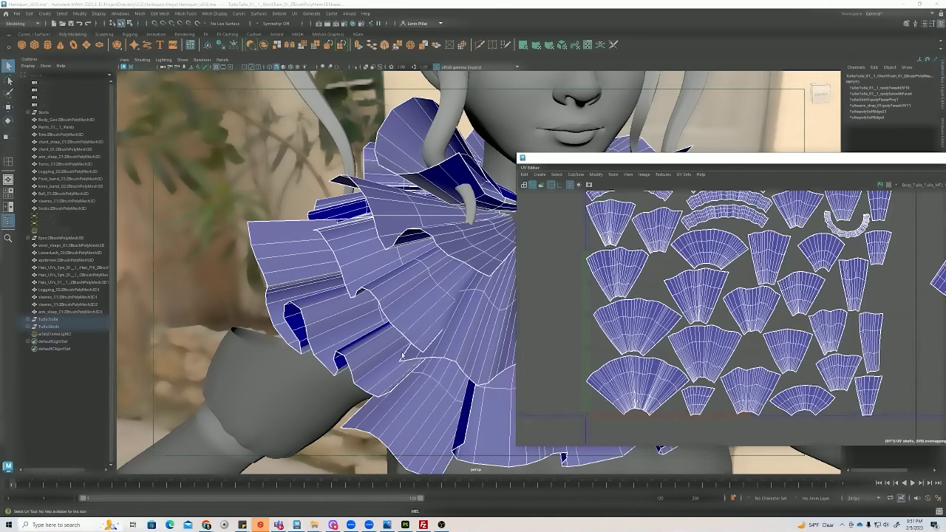
{"action": "middle_click_drag", "start_coordinate": [389, 382], "coordinate": [351, 350], "text": "alt"}
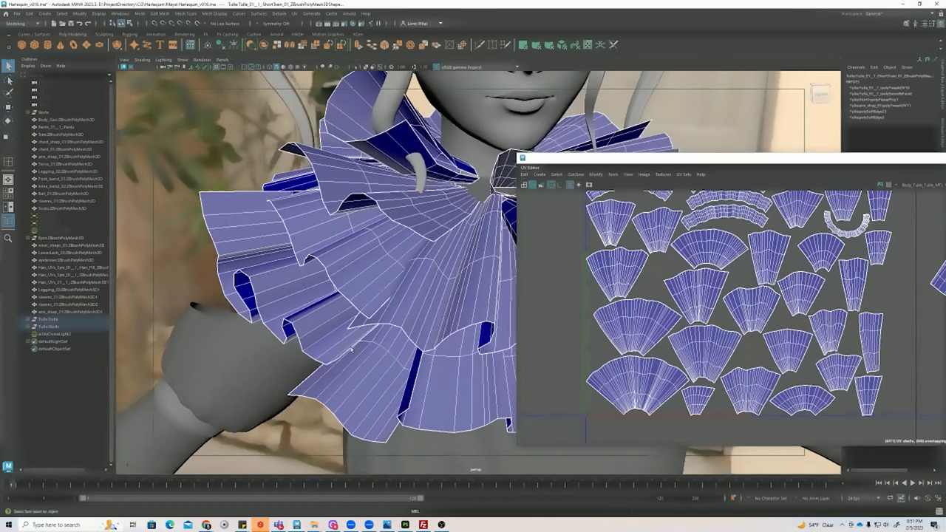
{"action": "left_click_drag", "start_coordinate": [351, 349], "coordinate": [394, 283], "text": "alt"}
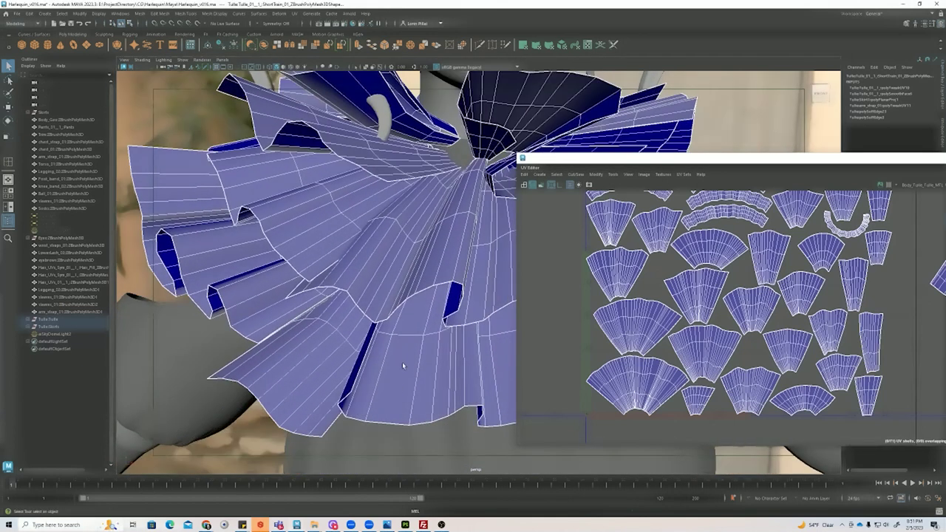
Step: Select the Neck_02 ruffle layer and insert an edge loop across its pleats near the outer hem
{"action": "left_click", "coordinate": [394, 285]}
{"action": "middle_click_drag", "start_coordinate": [359, 265], "coordinate": [394, 334], "text": "alt"}
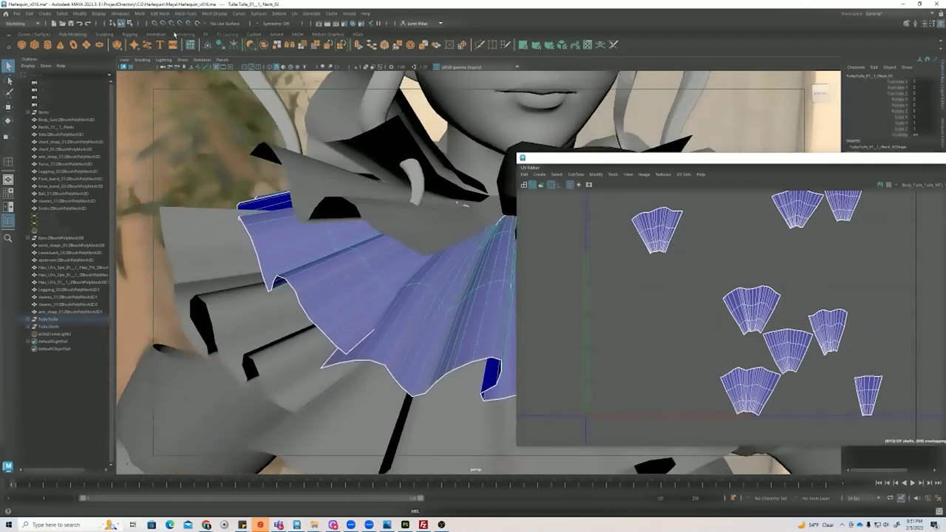
{"action": "left_click", "coordinate": [160, 12]}
{"action": "mouse_move", "coordinate": [182, 13]}
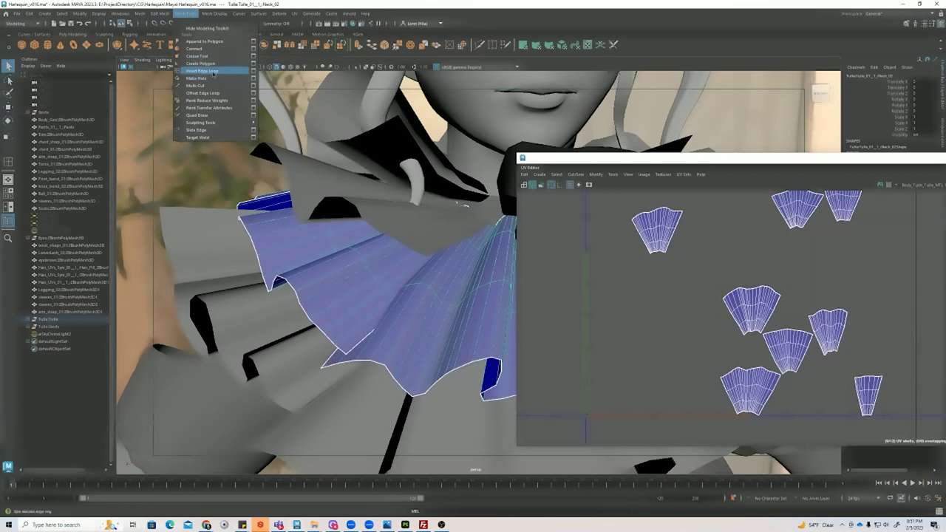
{"action": "left_click", "coordinate": [212, 71]}
{"action": "left_click_drag", "start_coordinate": [335, 286], "coordinate": [344, 291]}
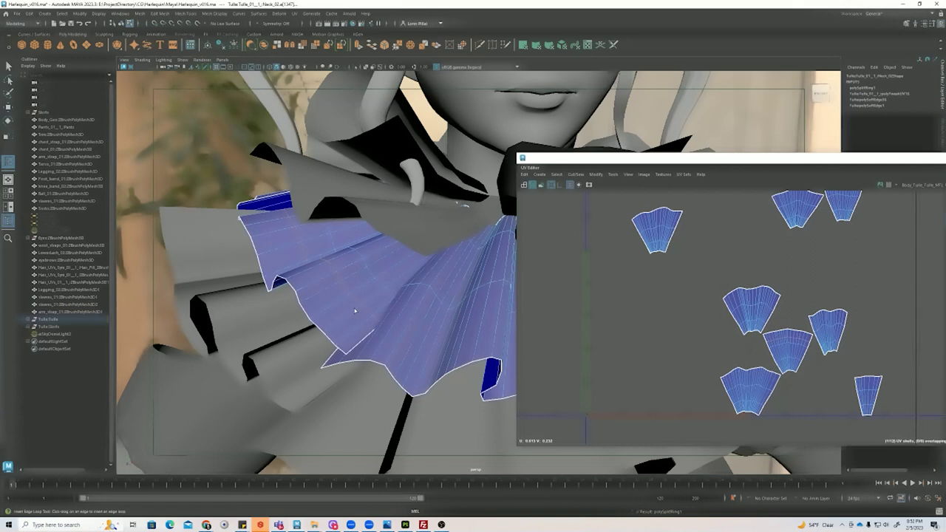
Step: Insert more edge loops on the Neck_02 ruffle, beside the first loop and across the adjacent pleat section
{"action": "scroll", "coordinate": [339, 289], "scroll_direction": "up", "scroll_amount": 2}
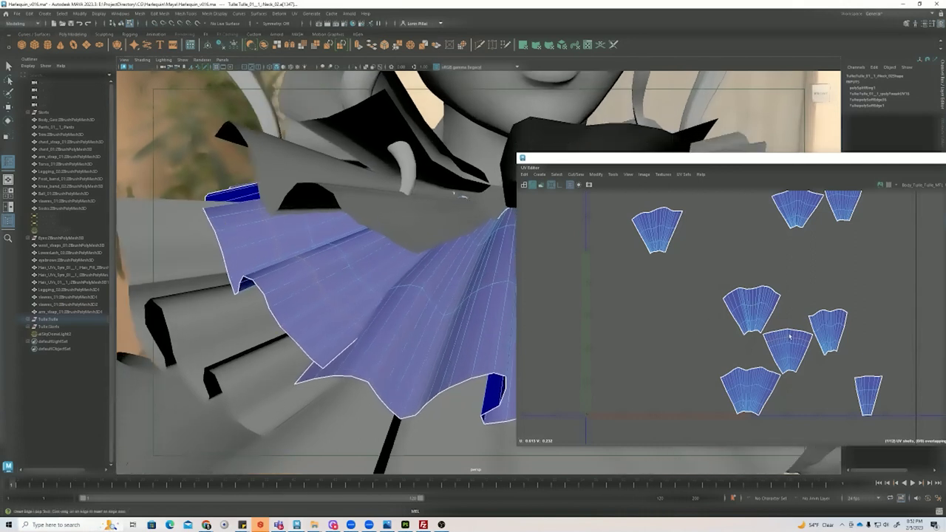
{"action": "left_click", "coordinate": [323, 271]}
{"action": "left_click", "coordinate": [328, 275]}
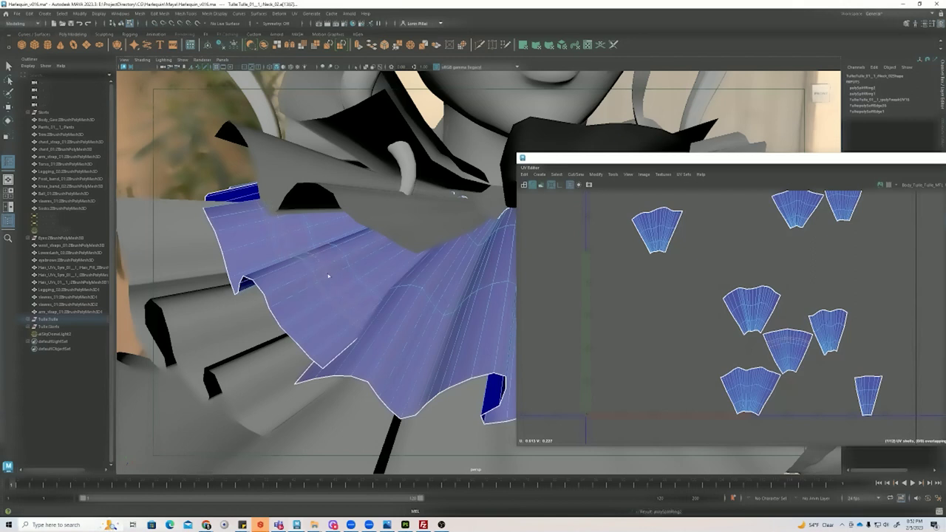
{"action": "scroll", "coordinate": [837, 397], "scroll_direction": "up", "scroll_amount": 10}
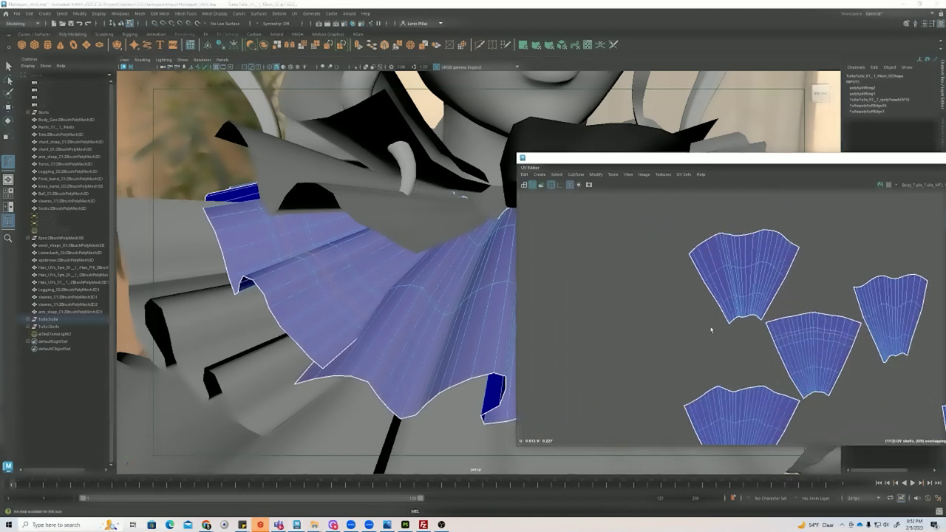
{"action": "middle_click_drag", "start_coordinate": [697, 314], "coordinate": [648, 308], "text": "alt"}
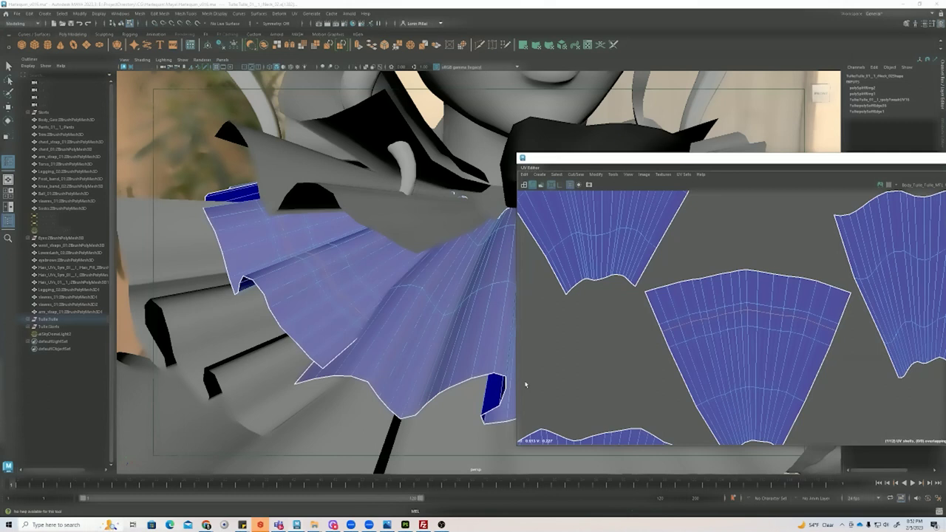
{"action": "middle_click_drag", "start_coordinate": [406, 358], "coordinate": [313, 329], "text": "alt"}
{"action": "mouse_move", "coordinate": [330, 314]}
{"action": "left_mouse_down"}
{"action": "mouse_move", "coordinate": [335, 319]}
{"action": "mouse_move", "coordinate": [320, 301]}
{"action": "mouse_move", "coordinate": [338, 310]}
{"action": "left_mouse_up"}
Step: Examine how the inserted edge loops run across the ruffle's UV shells and the collar mesh
{"action": "scroll", "coordinate": [834, 383], "scroll_direction": "down", "scroll_amount": 2}
{"action": "middle_click_drag", "start_coordinate": [847, 367], "coordinate": [757, 313], "text": "alt"}
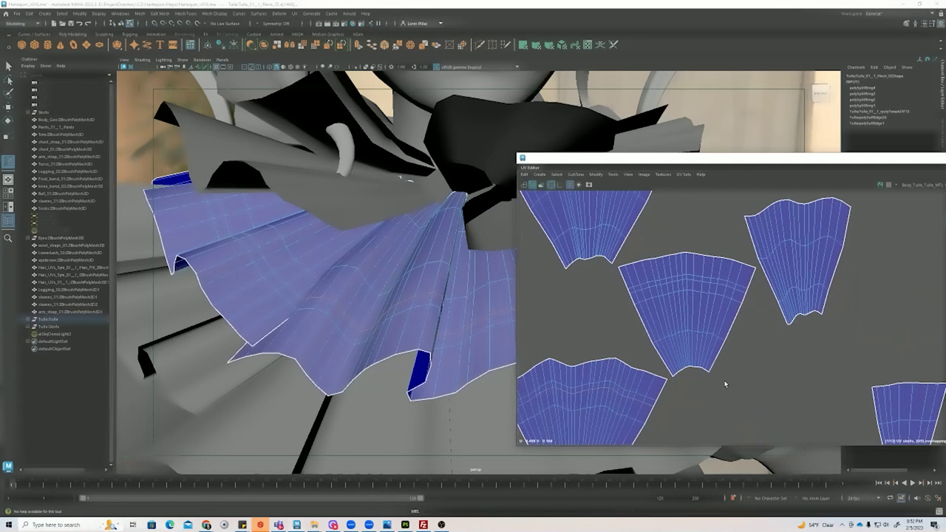
{"action": "middle_click_drag", "start_coordinate": [621, 434], "coordinate": [716, 344], "text": "alt"}
{"action": "scroll", "coordinate": [716, 345], "scroll_direction": "down", "scroll_amount": 2}
{"action": "middle_click_drag", "start_coordinate": [698, 272], "coordinate": [641, 346], "text": "alt"}
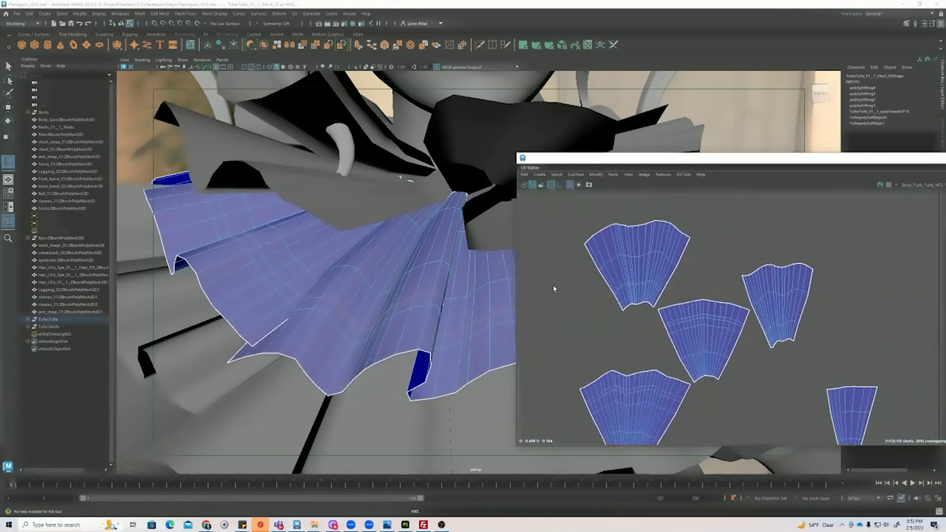
{"action": "right_click_drag", "start_coordinate": [441, 247], "coordinate": [350, 270], "text": "alt"}
{"action": "left_click_drag", "start_coordinate": [351, 271], "coordinate": [317, 279], "text": "alt"}
{"action": "middle_click_drag", "start_coordinate": [317, 279], "coordinate": [360, 310], "text": "alt"}
{"action": "left_click_drag", "start_coordinate": [359, 309], "coordinate": [343, 321], "text": "alt"}
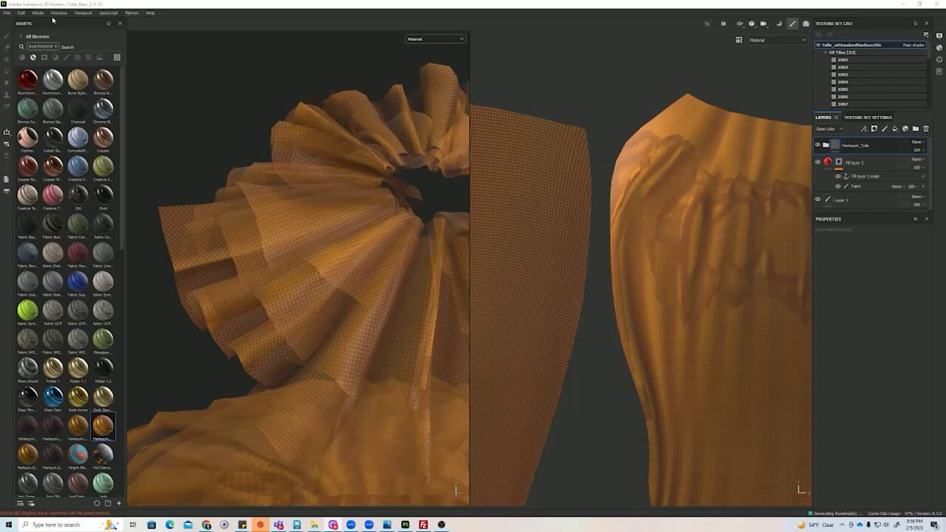
{"action": "left_click", "coordinate": [21, 12]}
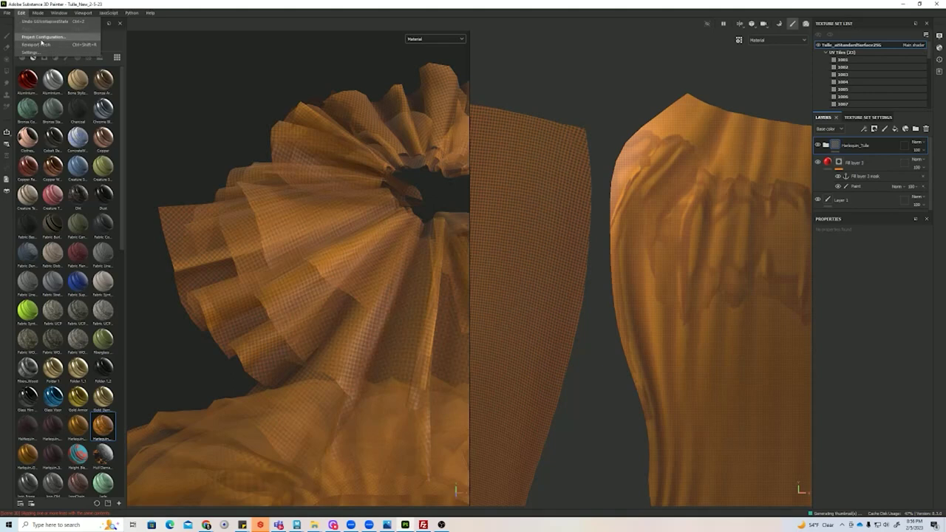
{"action": "left_click", "coordinate": [24, 36]}
{"action": "left_click", "coordinate": [534, 202]}
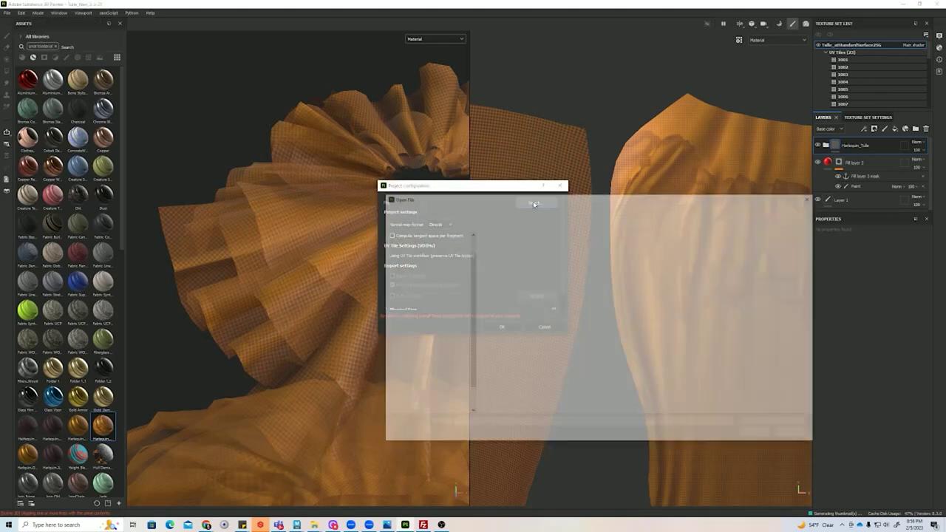
{"action": "left_click", "coordinate": [812, 197]}
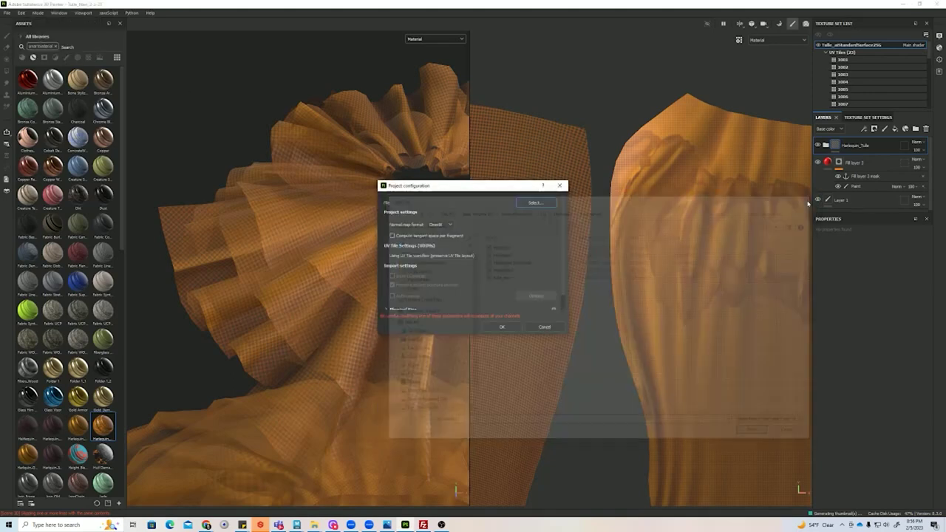
{"action": "left_click", "coordinate": [560, 185]}
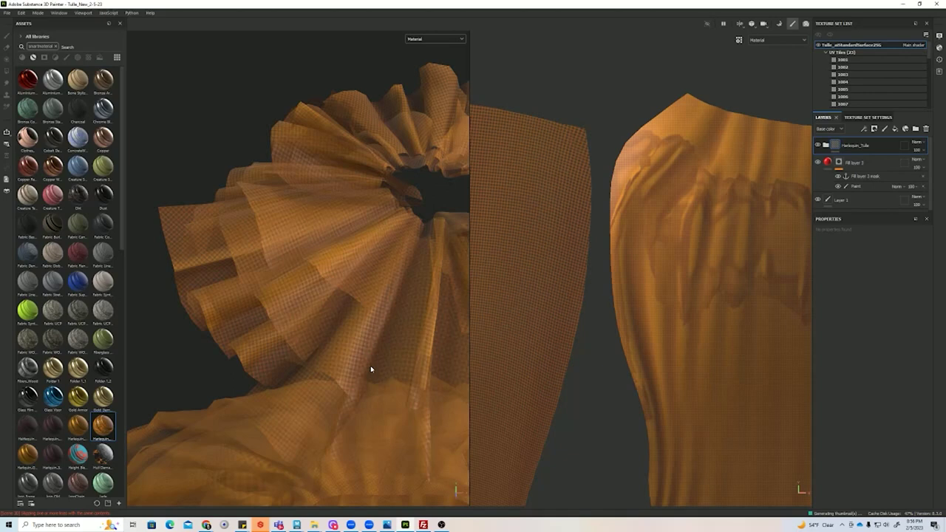
Step: Inspect the Harlequin_Tulle folder's contents and hide the folder so only the layers beneath it show
{"action": "left_click_drag", "start_coordinate": [369, 374], "coordinate": [280, 395], "text": "alt"}
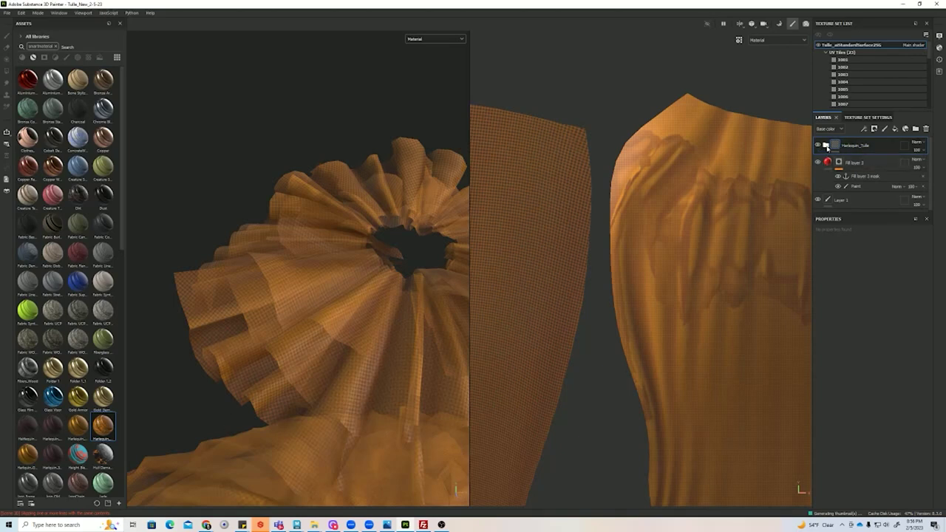
{"action": "left_click", "coordinate": [826, 147]}
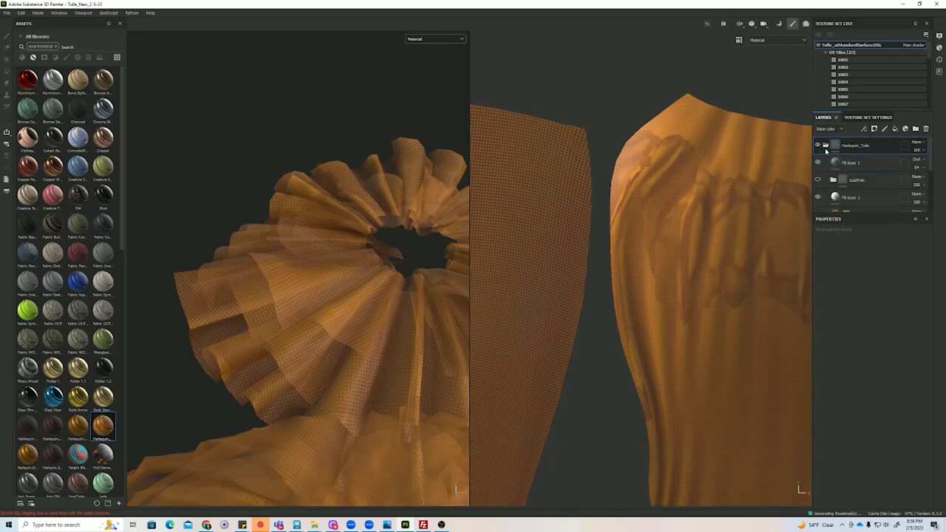
{"action": "right_click", "coordinate": [834, 146]}
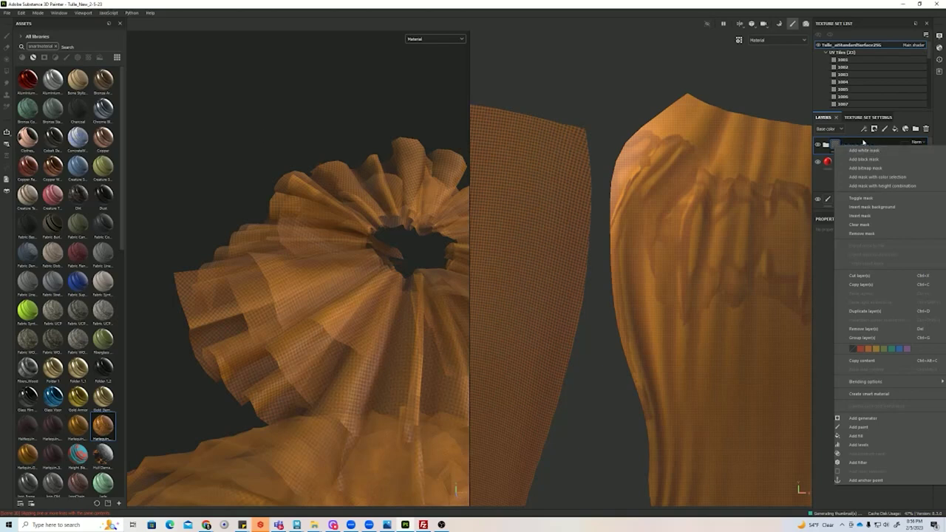
{"action": "left_click", "coordinate": [862, 142]}
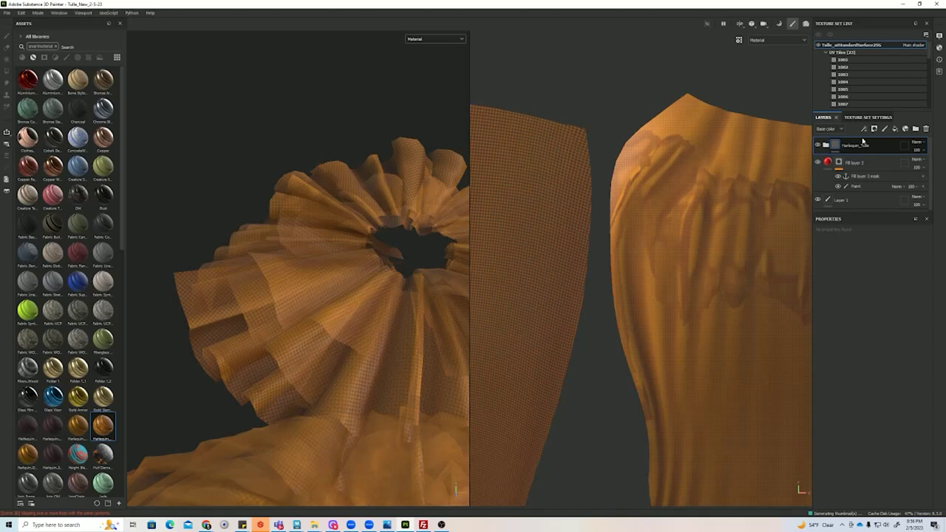
{"action": "left_click", "coordinate": [817, 144]}
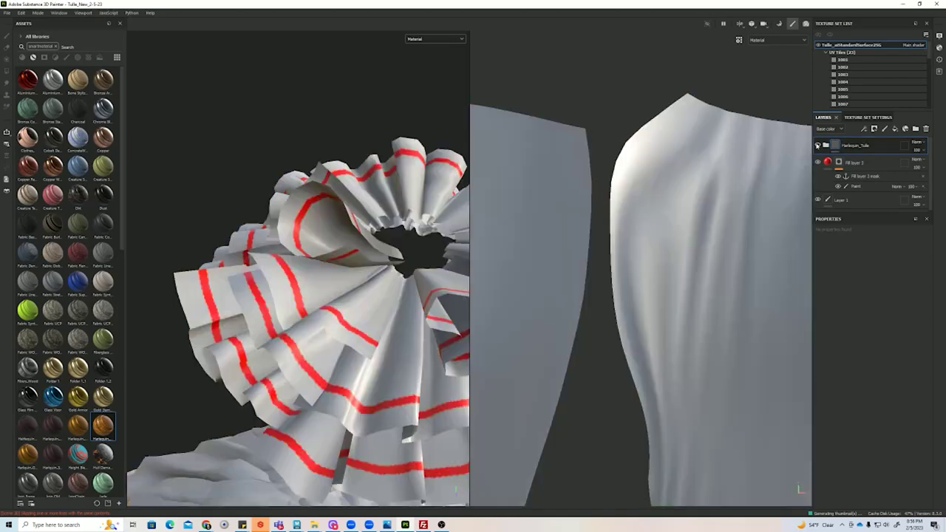
Step: Hide the anchor point and the existing Paint effect in the mask of the red fill layer
{"action": "left_click", "coordinate": [827, 167]}
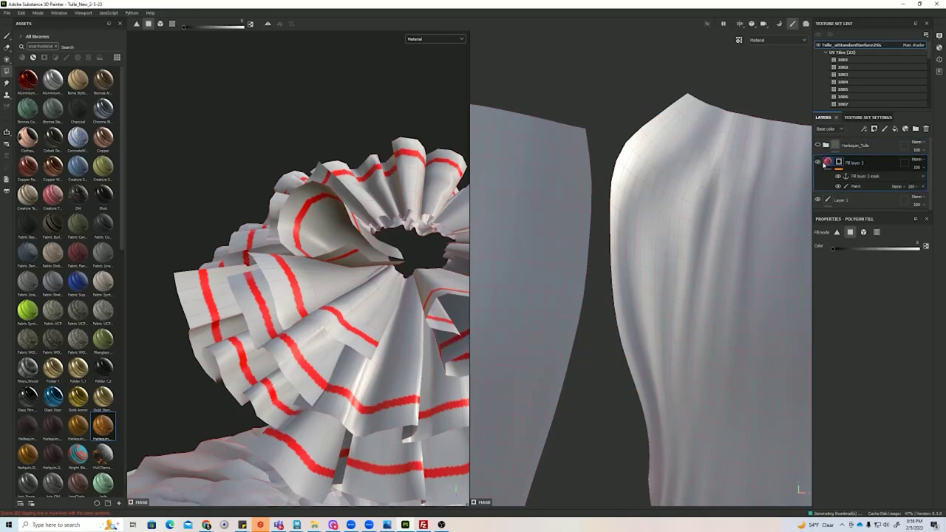
{"action": "left_click", "coordinate": [854, 176]}
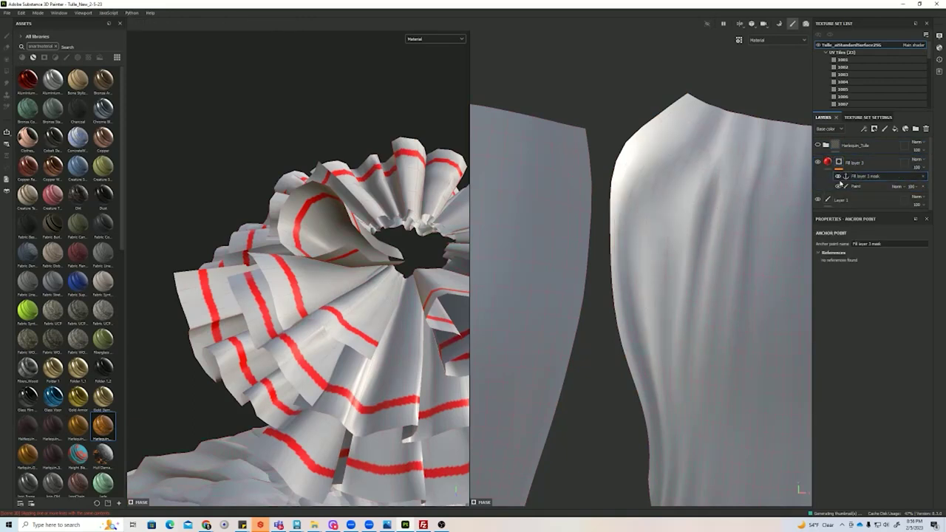
{"action": "left_click", "coordinate": [852, 187]}
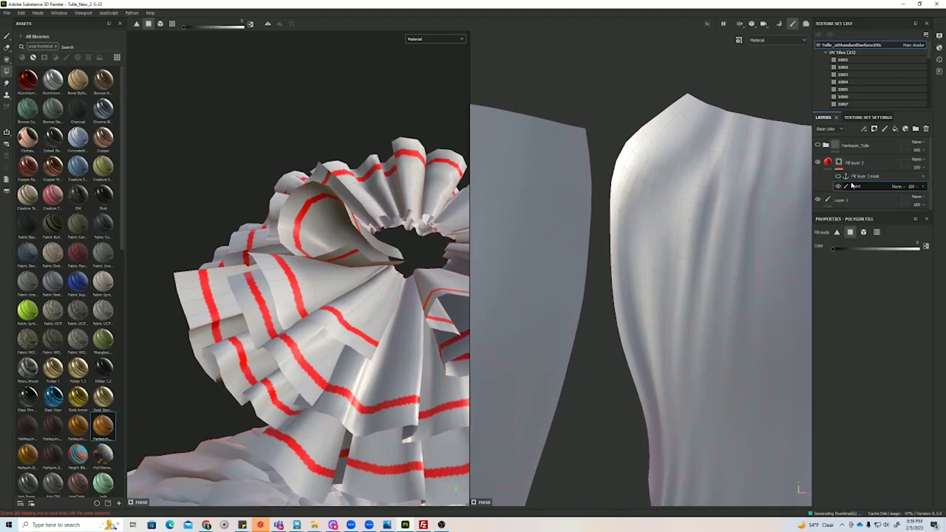
{"action": "middle_click_drag", "start_coordinate": [359, 384], "coordinate": [339, 342], "text": "alt"}
{"action": "right_click_drag", "start_coordinate": [338, 342], "coordinate": [337, 339], "text": "alt"}
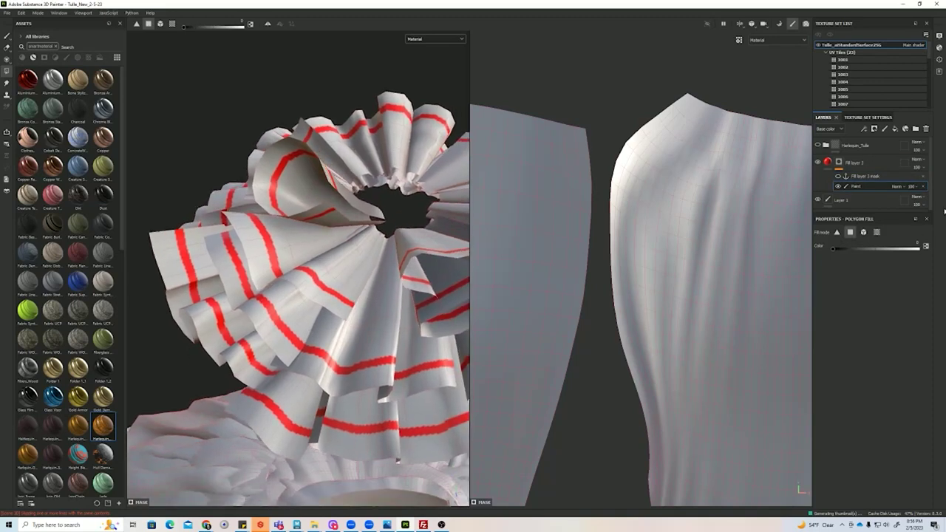
{"action": "left_click", "coordinate": [838, 186]}
Step: Add a new Paint effect to the red fill layer's mask, above the hidden one
{"action": "right_click", "coordinate": [857, 187]}
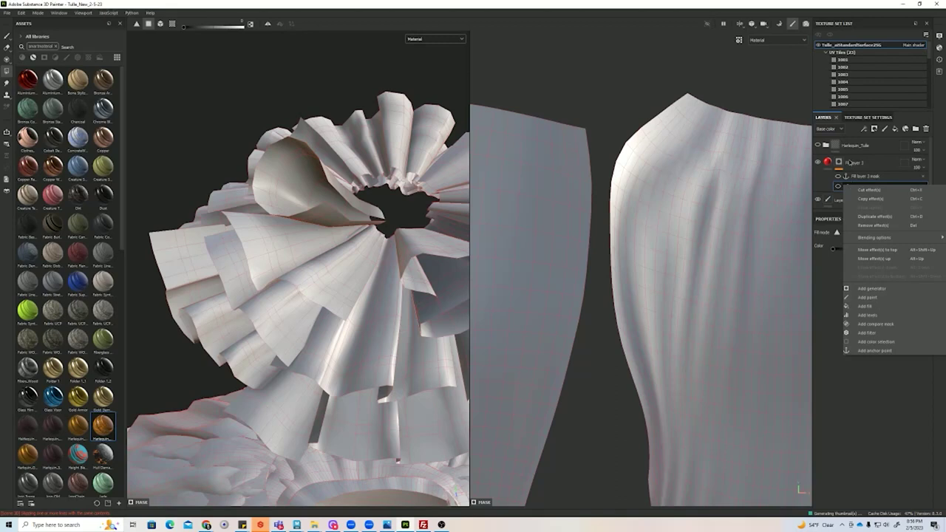
{"action": "left_click", "coordinate": [868, 297]}
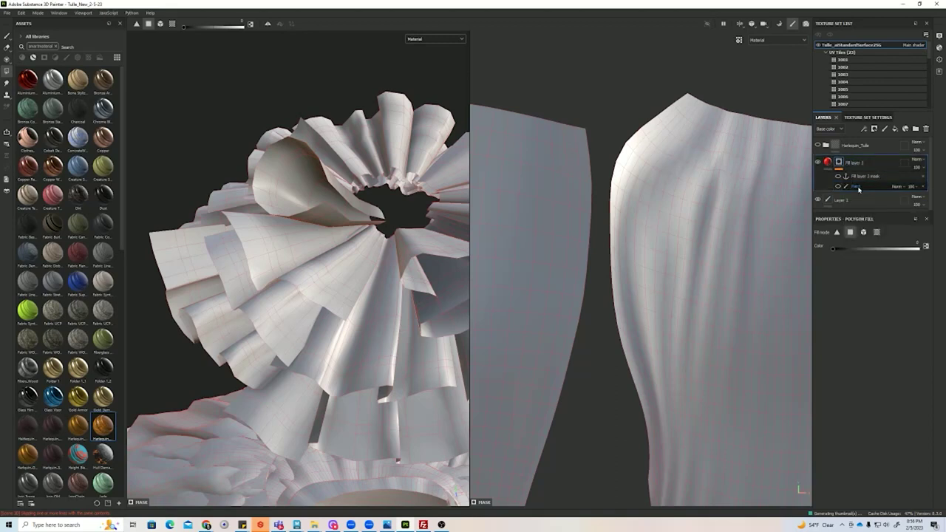
{"action": "left_click", "coordinate": [858, 190]}
{"action": "right_click", "coordinate": [858, 190]}
{"action": "left_click", "coordinate": [889, 305]}
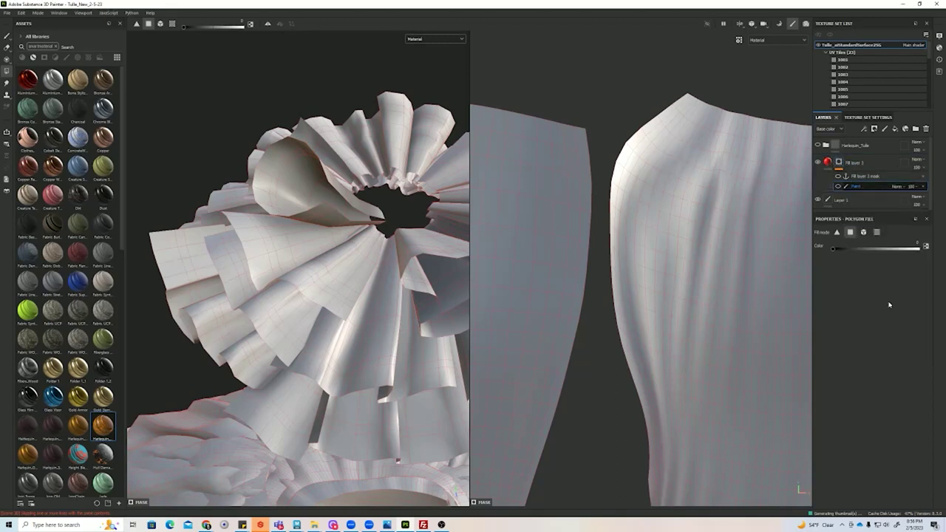
{"action": "left_click_drag", "start_coordinate": [308, 405], "coordinate": [315, 364], "text": "alt"}
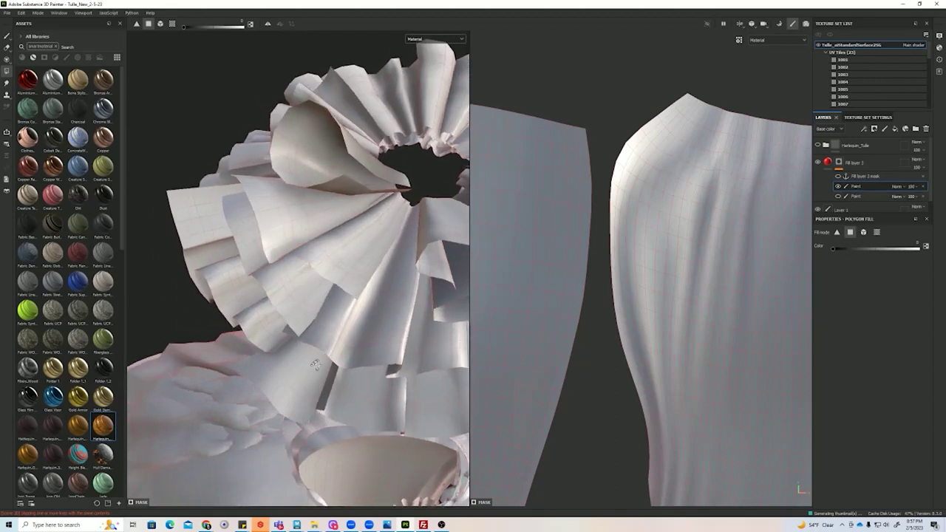
{"action": "right_click_drag", "start_coordinate": [316, 364], "coordinate": [344, 289], "text": "alt"}
{"action": "mouse_move", "coordinate": [344, 289]}
{"action": "left_mouse_down", "text": "alt"}
{"action": "mouse_move", "coordinate": [279, 192]}
{"action": "mouse_move", "coordinate": [296, 204]}
{"action": "mouse_move", "coordinate": [285, 204]}
{"action": "left_mouse_up", "text": "alt"}
{"action": "left_click_drag", "start_coordinate": [312, 268], "coordinate": [258, 257], "text": "alt"}
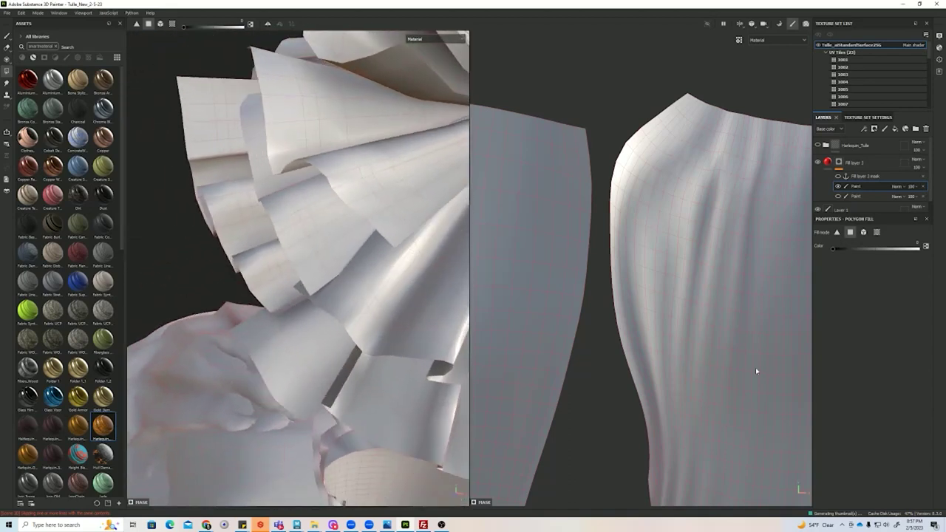
Step: Set the polygon fill colour to white (1) and fill all the ruffle UV shells in tile 1001 on the new Paint effect
{"action": "right_click_drag", "start_coordinate": [708, 295], "coordinate": [443, 291], "text": "alt"}
{"action": "right_click_drag", "start_coordinate": [655, 343], "coordinate": [648, 327], "text": "alt"}
{"action": "middle_click_drag", "start_coordinate": [591, 327], "coordinate": [794, 281], "text": "alt"}
{"action": "scroll", "coordinate": [270, 263], "scroll_direction": "down", "scroll_amount": 3}
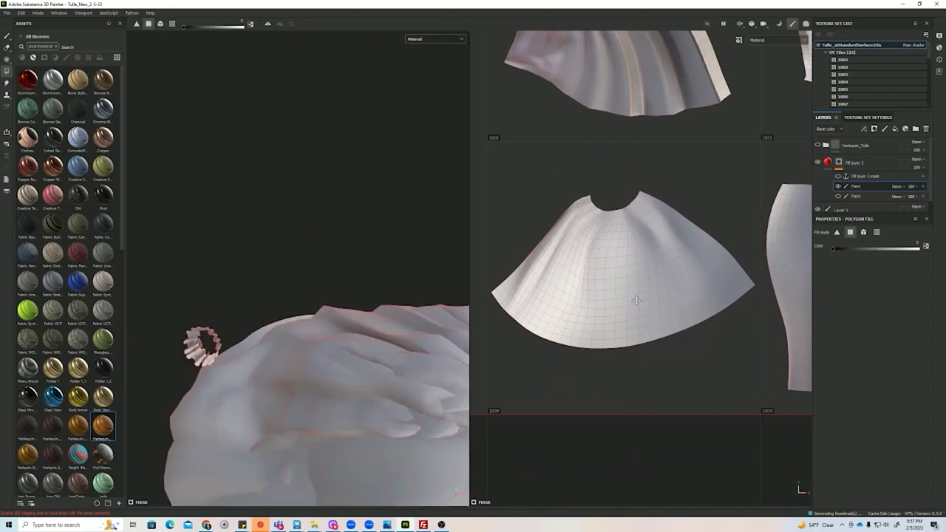
{"action": "scroll", "coordinate": [517, 305], "scroll_direction": "down", "scroll_amount": 5}
{"action": "middle_click_drag", "start_coordinate": [729, 307], "coordinate": [675, 249], "text": "alt"}
{"action": "scroll", "coordinate": [694, 246], "scroll_direction": "up", "scroll_amount": 5}
{"action": "middle_click_drag", "start_coordinate": [570, 295], "coordinate": [407, 337], "text": "alt"}
{"action": "right_click_drag", "start_coordinate": [695, 318], "coordinate": [761, 318], "text": "alt"}
{"action": "middle_click_drag", "start_coordinate": [659, 291], "coordinate": [700, 303], "text": "alt"}
{"action": "scroll", "coordinate": [701, 303], "scroll_direction": "up", "scroll_amount": 2}
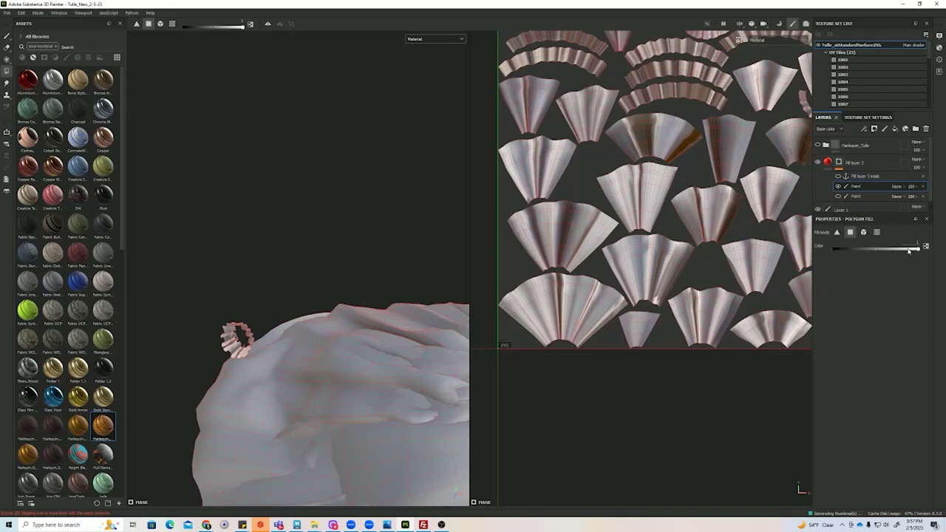
{"action": "middle_click_drag", "start_coordinate": [712, 362], "coordinate": [710, 359], "text": "alt"}
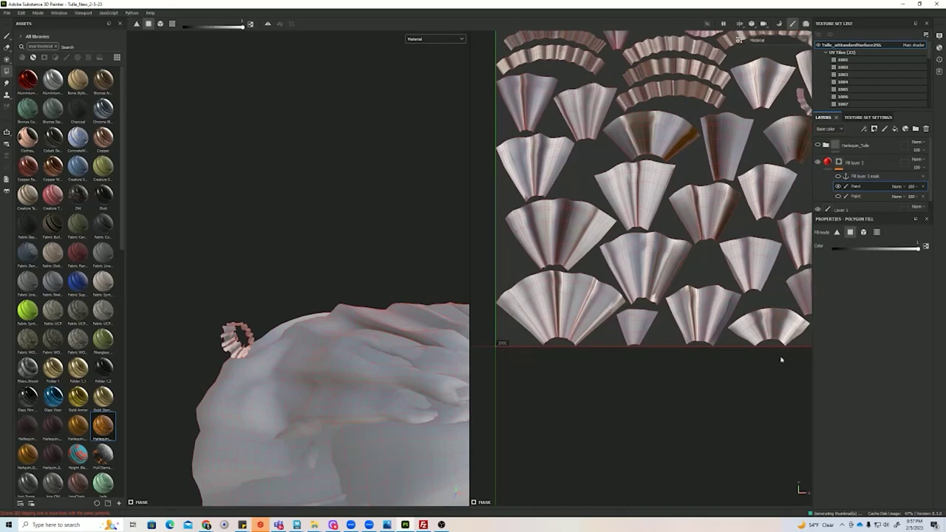
{"action": "left_click_drag", "start_coordinate": [780, 360], "coordinate": [491, 43]}
{"action": "middle_click_drag", "start_coordinate": [752, 264], "coordinate": [605, 253], "text": "alt"}
{"action": "left_click_drag", "start_coordinate": [741, 366], "coordinate": [581, 36]}
Step: Change the red fill layer's base colour to a saturated blue
{"action": "middle_click_drag", "start_coordinate": [606, 310], "coordinate": [771, 313], "text": "alt"}
{"action": "right_click_drag", "start_coordinate": [770, 312], "coordinate": [905, 462], "text": "alt"}
{"action": "middle_click_drag", "start_coordinate": [488, 325], "coordinate": [864, 260], "text": "alt"}
{"action": "middle_click_drag", "start_coordinate": [726, 254], "coordinate": [560, 281], "text": "alt"}
{"action": "right_click_drag", "start_coordinate": [559, 281], "coordinate": [577, 308], "text": "alt"}
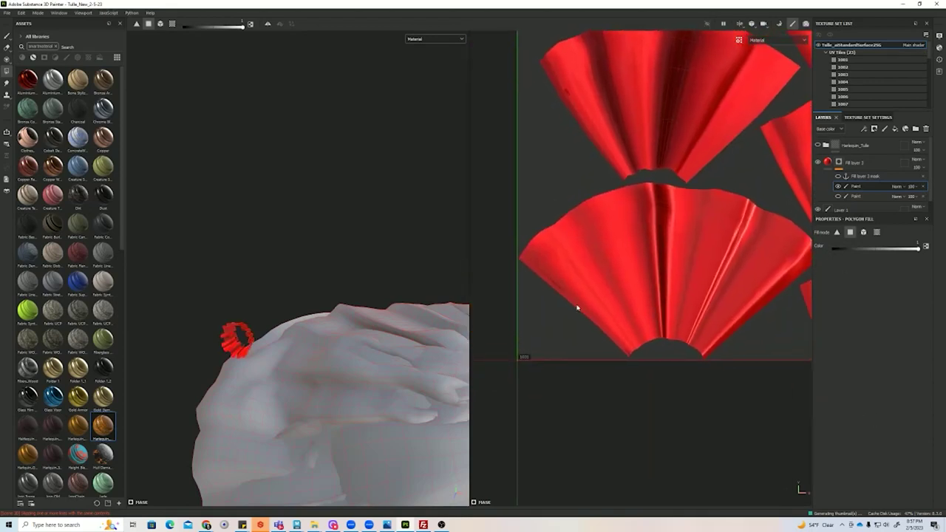
{"action": "middle_click_drag", "start_coordinate": [577, 308], "coordinate": [565, 297]}
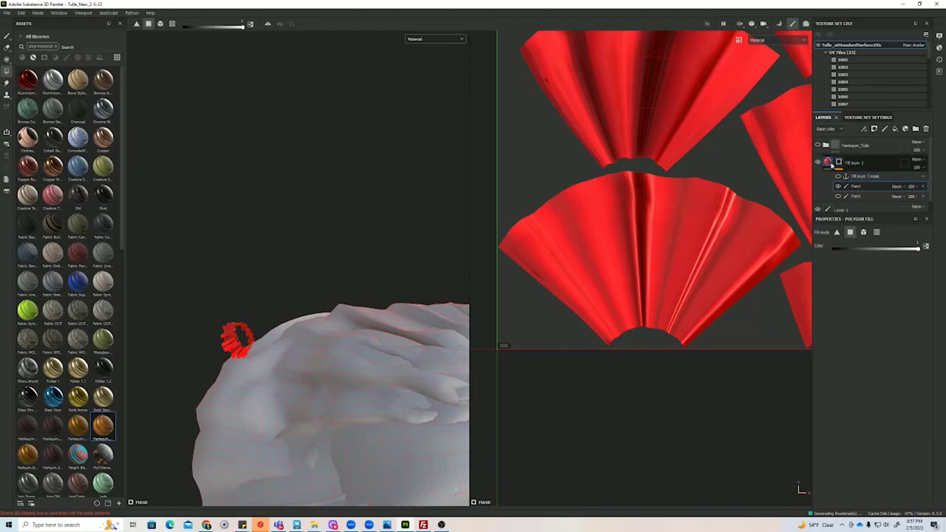
{"action": "left_click", "coordinate": [831, 164]}
{"action": "left_click", "coordinate": [884, 437]}
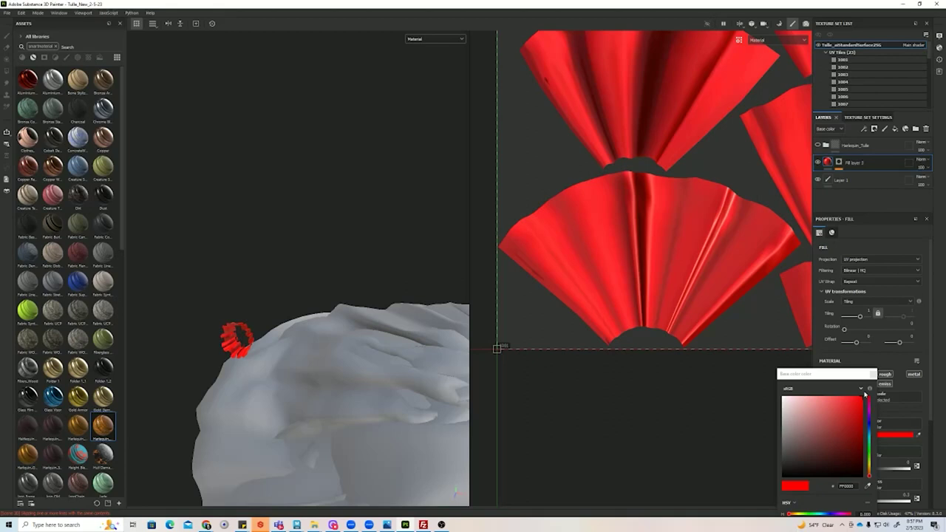
{"action": "left_click", "coordinate": [873, 415]}
{"action": "left_click", "coordinate": [869, 426]}
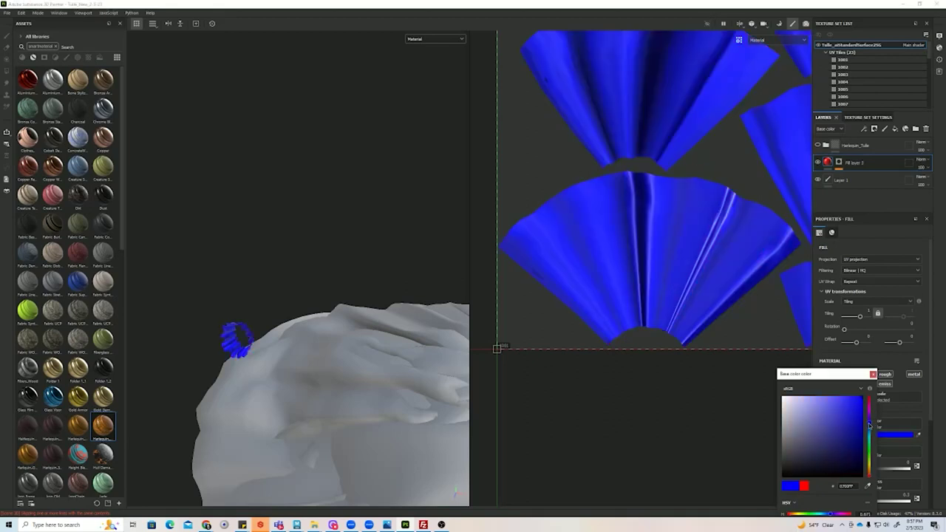
{"action": "scroll", "coordinate": [675, 255], "scroll_direction": "down", "scroll_amount": 2}
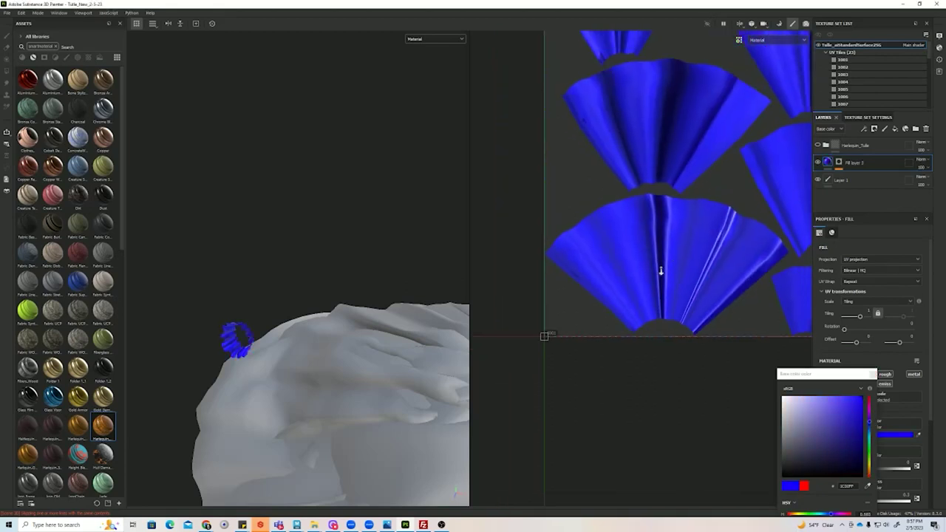
{"action": "left_click", "coordinate": [873, 375]}
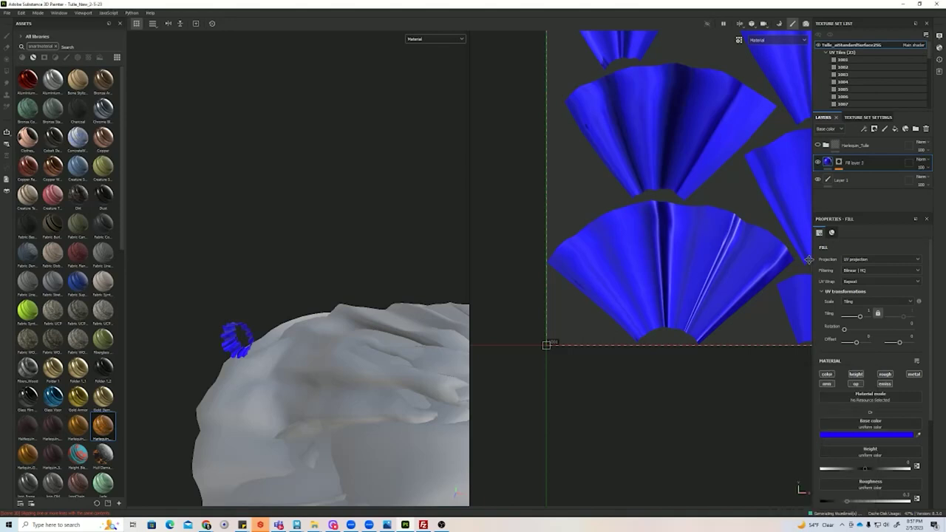
Step: With polygon fill set to black (0) on the upper Paint effect, mask out the lowest fan-shaped shell's polygons below the stripe loop
{"action": "left_click", "coordinate": [839, 164]}
{"action": "left_click", "coordinate": [872, 187]}
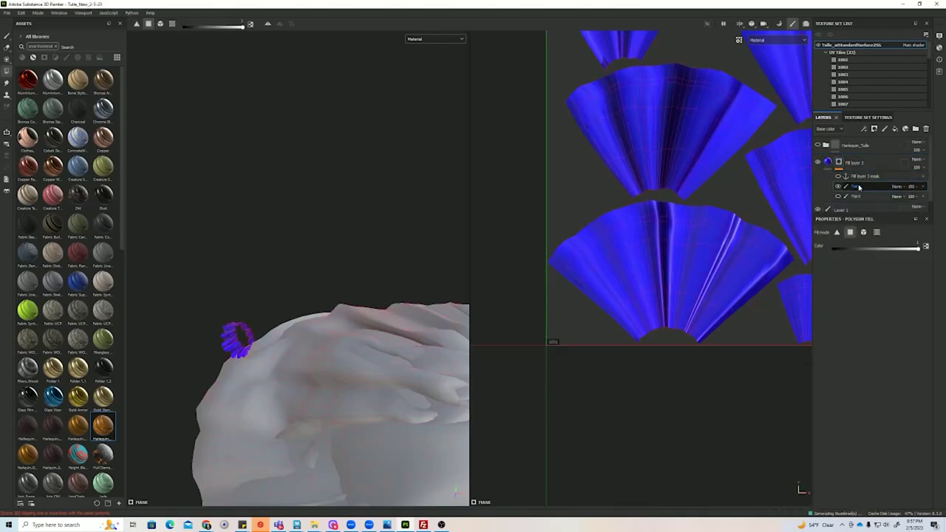
{"action": "scroll", "coordinate": [753, 321], "scroll_direction": "up", "scroll_amount": 2}
{"action": "right_click_drag", "start_coordinate": [655, 271], "coordinate": [727, 326], "text": "alt"}
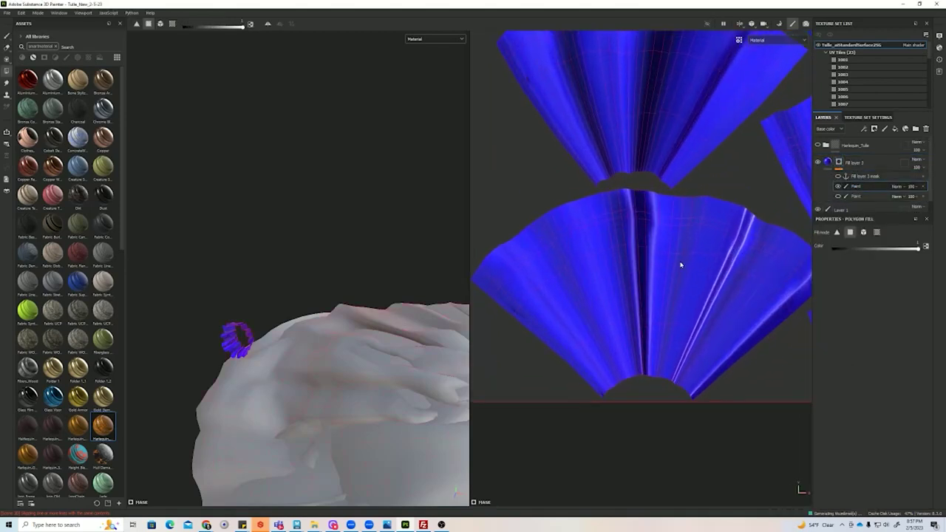
{"action": "right_click_drag", "start_coordinate": [649, 247], "coordinate": [672, 284], "text": "alt"}
{"action": "middle_click_drag", "start_coordinate": [631, 271], "coordinate": [665, 285], "text": "alt"}
{"action": "right_click_drag", "start_coordinate": [628, 270], "coordinate": [685, 298], "text": "alt"}
{"action": "middle_click_drag", "start_coordinate": [685, 298], "coordinate": [643, 257]}
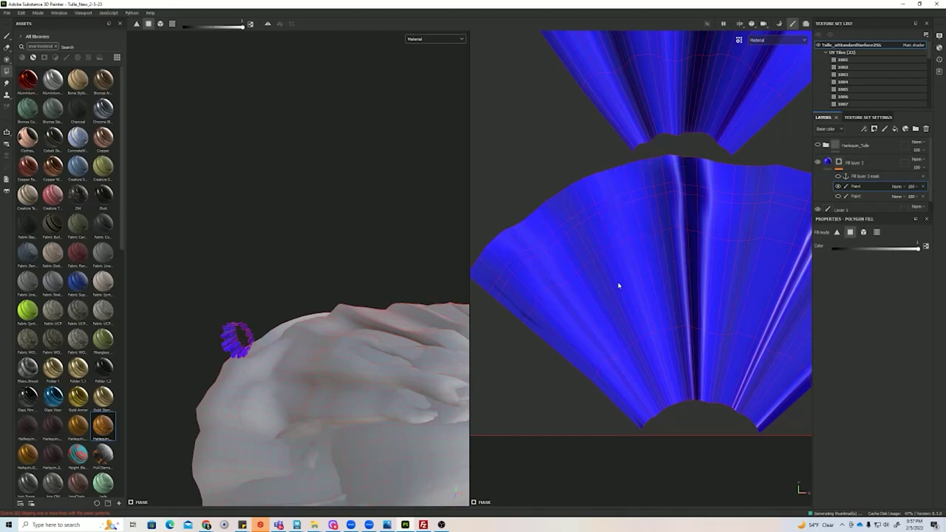
{"action": "mouse_move", "coordinate": [724, 433]}
{"action": "left_mouse_down"}
{"action": "mouse_move", "coordinate": [703, 343]}
{"action": "mouse_move", "coordinate": [580, 247]}
{"action": "mouse_move", "coordinate": [574, 345]}
{"action": "mouse_move", "coordinate": [519, 294]}
{"action": "mouse_move", "coordinate": [538, 276]}
{"action": "left_mouse_up"}
{"action": "left_click_drag", "start_coordinate": [799, 360], "coordinate": [664, 214]}
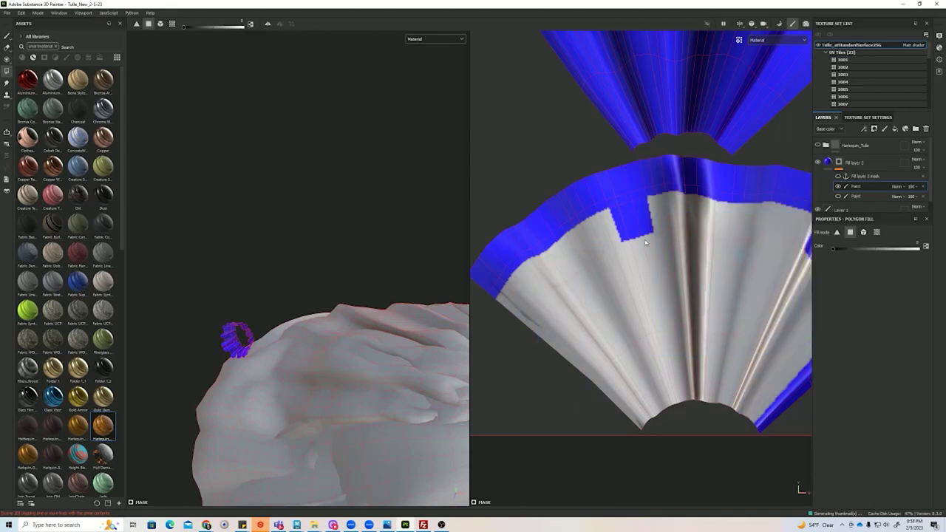
{"action": "left_click_drag", "start_coordinate": [645, 275], "coordinate": [636, 225]}
Step: Mask out the polygons along the outer edge of the same fan-shaped shell, above the stripe loop
{"action": "left_click_drag", "start_coordinate": [560, 162], "coordinate": [548, 215]}
{"action": "middle_click_drag", "start_coordinate": [551, 220], "coordinate": [607, 195], "text": "alt"}
{"action": "left_click_drag", "start_coordinate": [570, 176], "coordinate": [534, 255]}
{"action": "middle_click_drag", "start_coordinate": [695, 221], "coordinate": [538, 309], "text": "alt"}
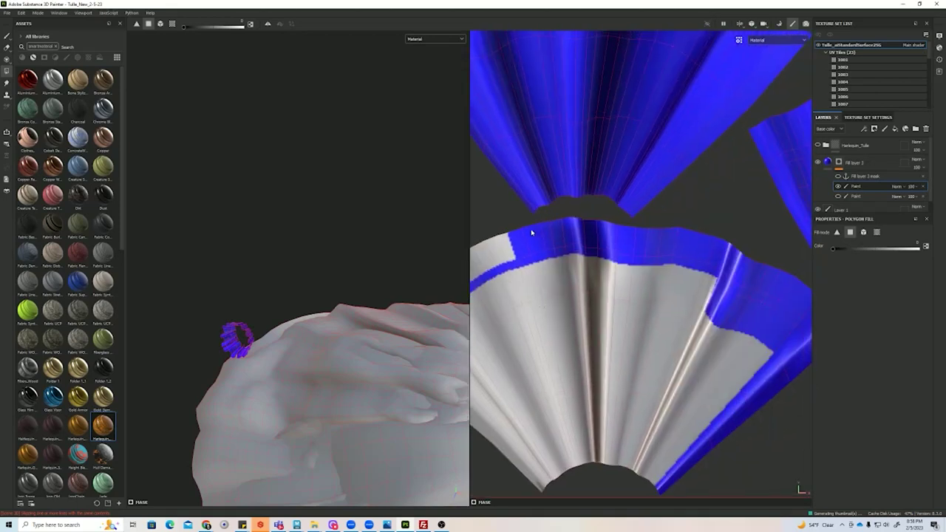
{"action": "left_click_drag", "start_coordinate": [509, 233], "coordinate": [736, 255]}
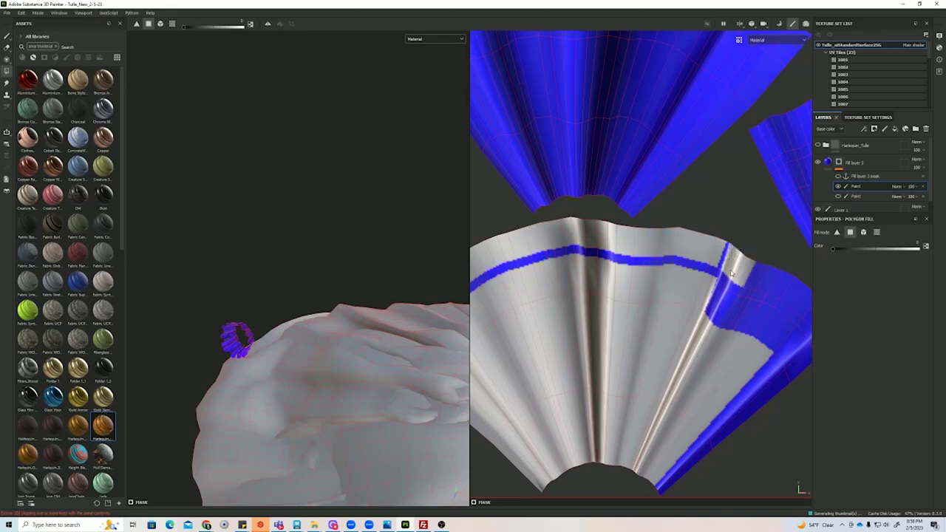
{"action": "middle_click_drag", "start_coordinate": [733, 255], "coordinate": [690, 232], "text": "alt"}
{"action": "mouse_move", "coordinate": [778, 231]}
{"action": "left_mouse_down"}
{"action": "mouse_move", "coordinate": [769, 233]}
{"action": "mouse_move", "coordinate": [764, 214]}
{"action": "mouse_move", "coordinate": [793, 170]}
{"action": "mouse_move", "coordinate": [766, 211]}
{"action": "mouse_move", "coordinate": [743, 186]}
{"action": "mouse_move", "coordinate": [747, 256]}
{"action": "mouse_move", "coordinate": [717, 253]}
{"action": "mouse_move", "coordinate": [680, 205]}
{"action": "mouse_move", "coordinate": [778, 257]}
{"action": "mouse_move", "coordinate": [736, 286]}
{"action": "left_mouse_up"}
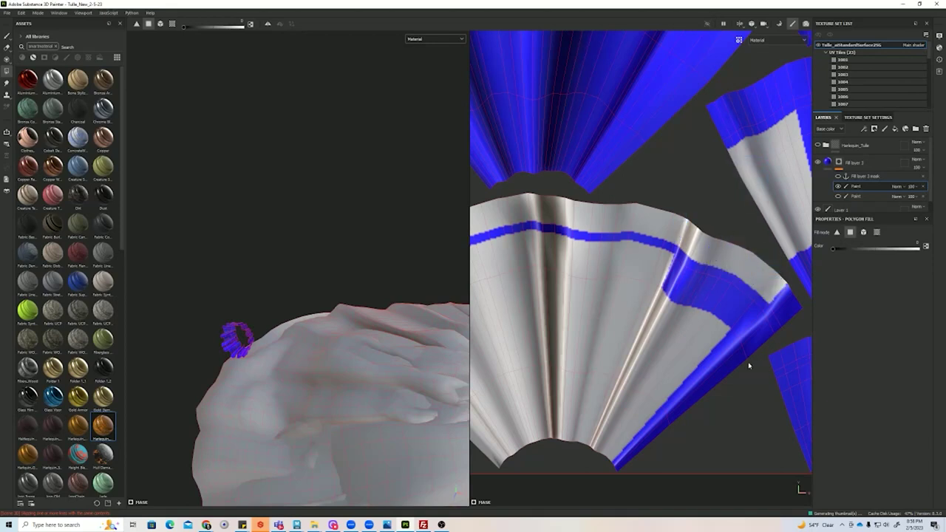
Step: Clear the remaining side and corner polygons of that shell so that only the thin blue stripe is left
{"action": "left_click_drag", "start_coordinate": [748, 408], "coordinate": [653, 287]}
{"action": "left_click_drag", "start_coordinate": [669, 449], "coordinate": [624, 409]}
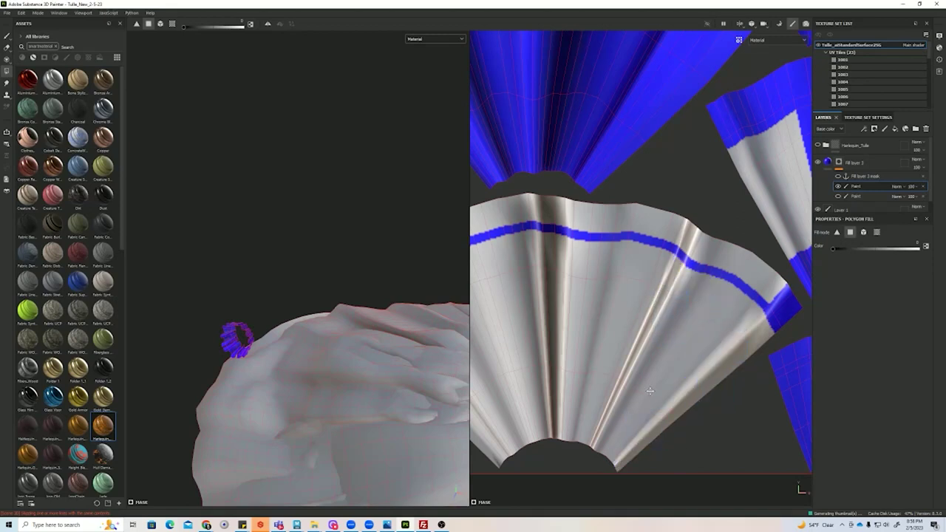
{"action": "middle_click_drag", "start_coordinate": [780, 291], "coordinate": [722, 337], "text": "alt"}
{"action": "left_click_drag", "start_coordinate": [726, 289], "coordinate": [771, 331]}
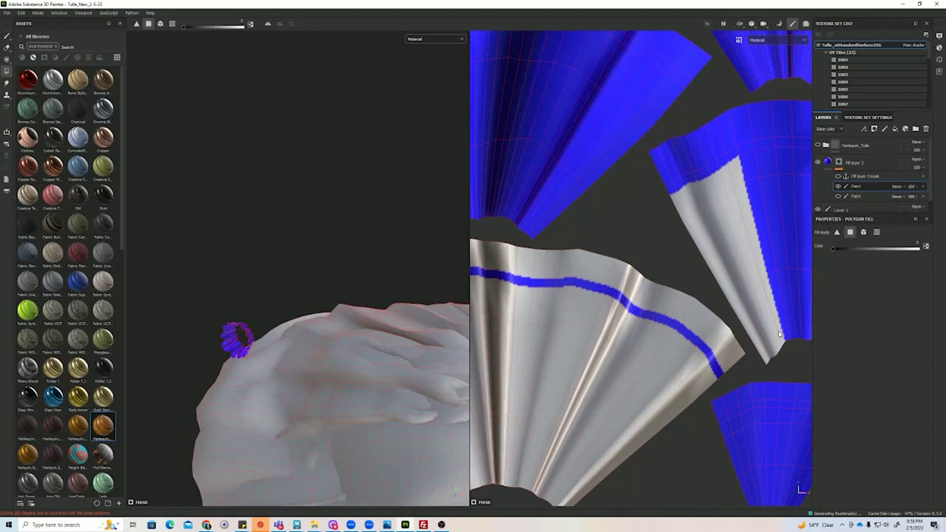
Step: On the neighbouring ruffle shell, mask out the polygons below the stripe loop and most of those along its outer edge
{"action": "middle_click_drag", "start_coordinate": [803, 335], "coordinate": [714, 340], "text": "alt"}
{"action": "left_click_drag", "start_coordinate": [722, 331], "coordinate": [671, 176]}
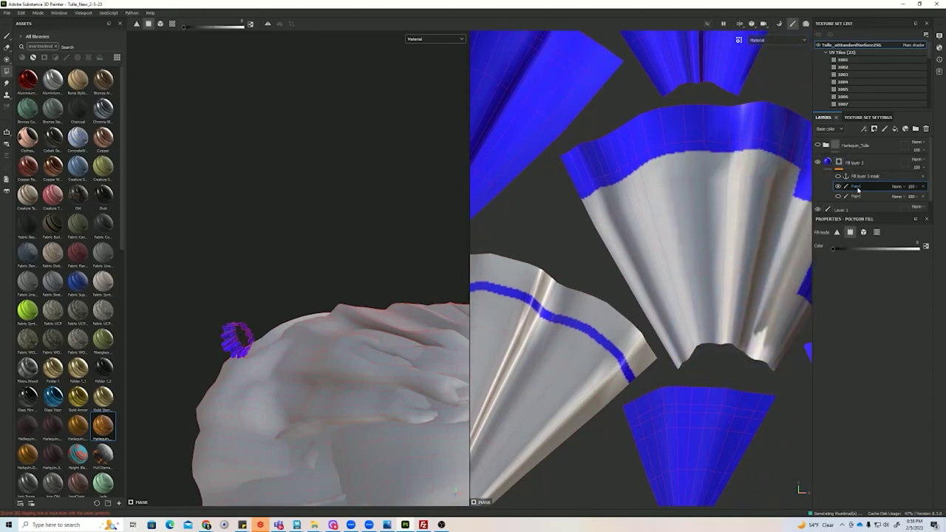
{"action": "middle_click_drag", "start_coordinate": [707, 189], "coordinate": [712, 275]}
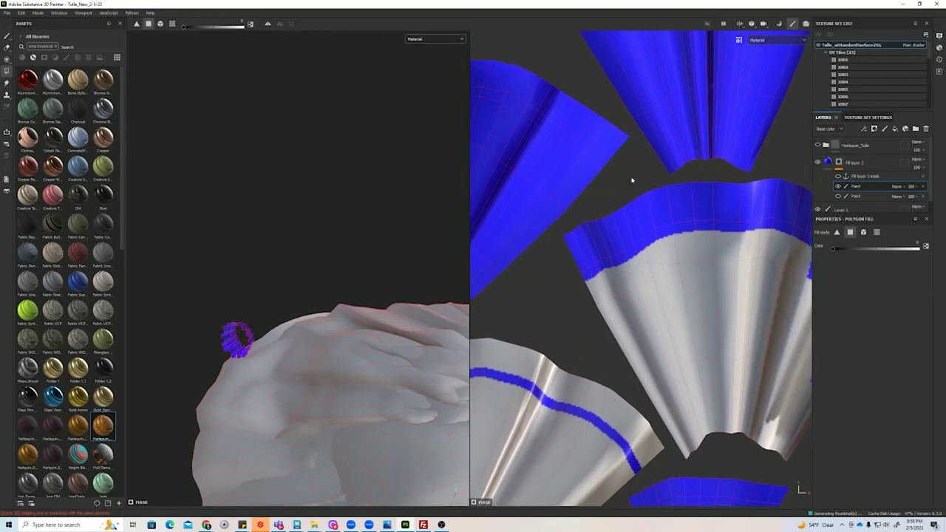
{"action": "left_click_drag", "start_coordinate": [634, 144], "coordinate": [751, 190]}
{"action": "left_click_drag", "start_coordinate": [674, 200], "coordinate": [556, 238]}
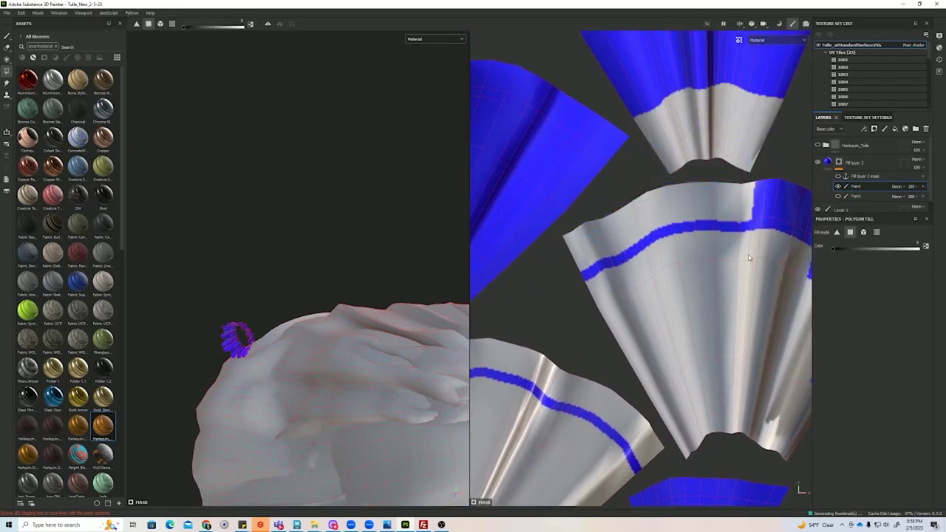
Step: Mask out the rest of the neighbouring shell's outer edge and the leftover polygons under its stripe
{"action": "middle_click_drag", "start_coordinate": [750, 257], "coordinate": [650, 277]}
{"action": "left_click_drag", "start_coordinate": [699, 211], "coordinate": [730, 260]}
{"action": "middle_click_drag", "start_coordinate": [767, 229], "coordinate": [673, 221]}
{"action": "left_click_drag", "start_coordinate": [674, 222], "coordinate": [802, 254]}
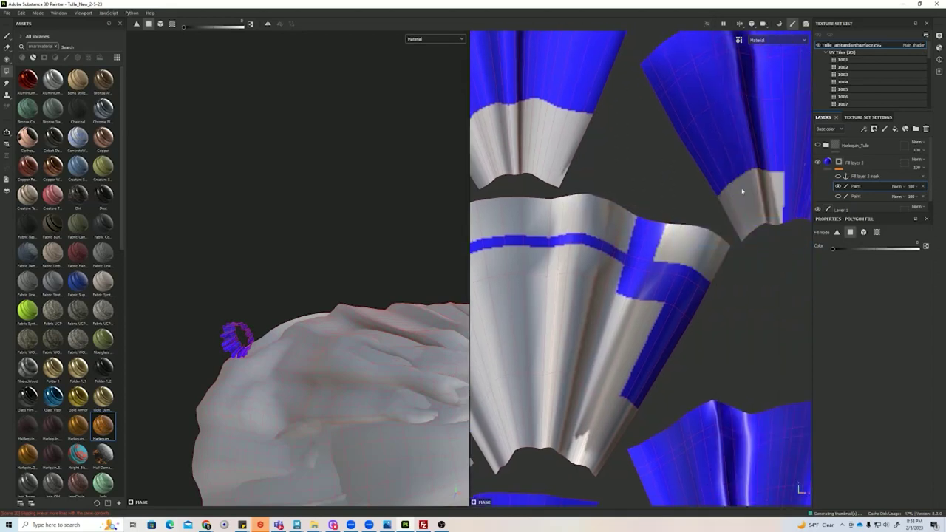
{"action": "left_click_drag", "start_coordinate": [742, 191], "coordinate": [663, 245]}
{"action": "left_click_drag", "start_coordinate": [629, 213], "coordinate": [616, 218]}
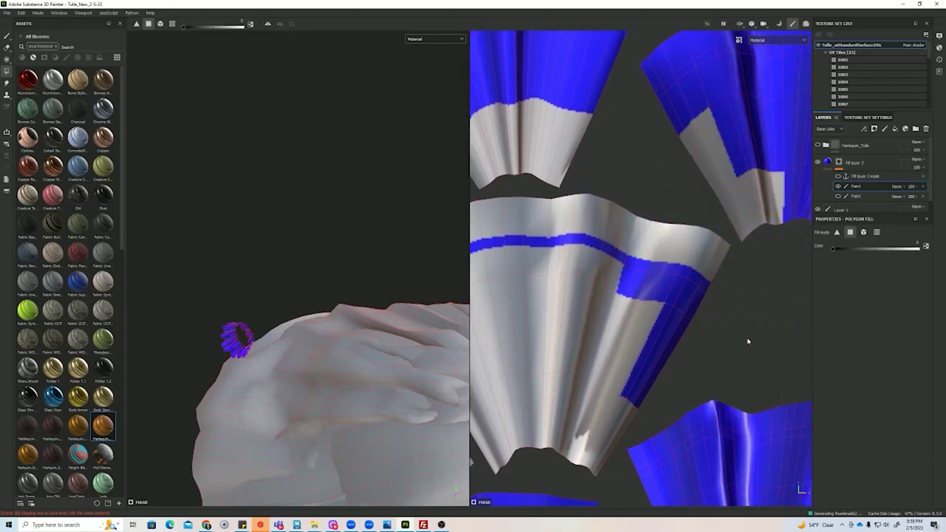
{"action": "left_click_drag", "start_coordinate": [736, 341], "coordinate": [686, 307]}
{"action": "left_click_drag", "start_coordinate": [662, 344], "coordinate": [619, 288]}
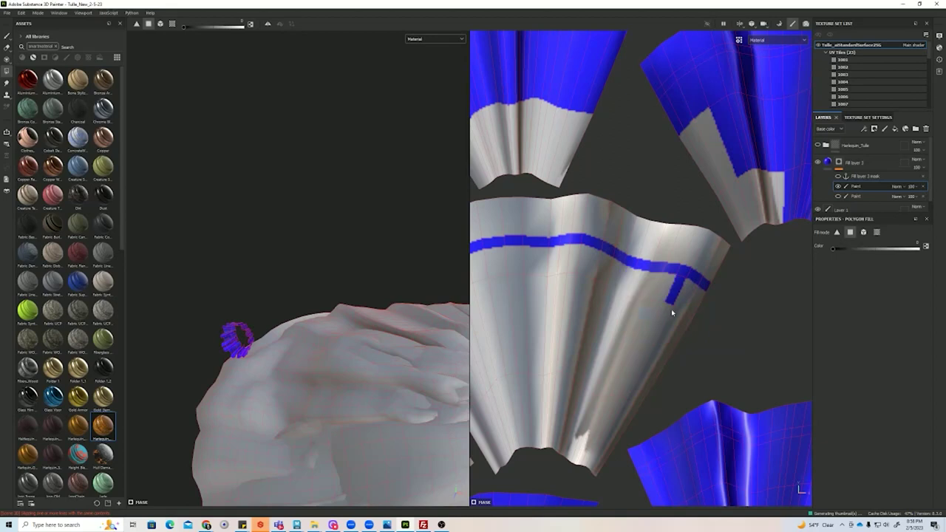
Step: Hide the upper Paint effect and show the original Paint effect that holds the finished stripes on all the ruffle shells
{"action": "left_click", "coordinate": [838, 187]}
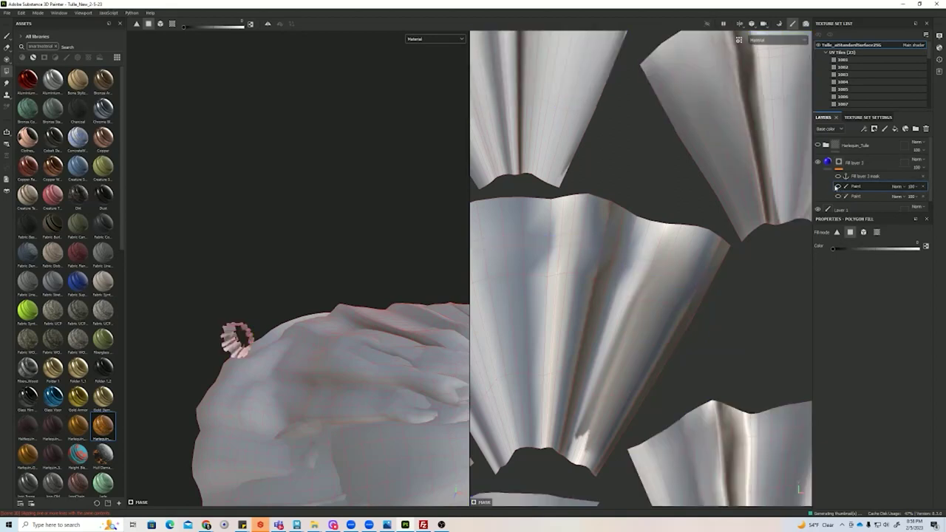
{"action": "left_click", "coordinate": [838, 197]}
{"action": "right_click_drag", "start_coordinate": [664, 285], "coordinate": [573, 305], "text": "alt"}
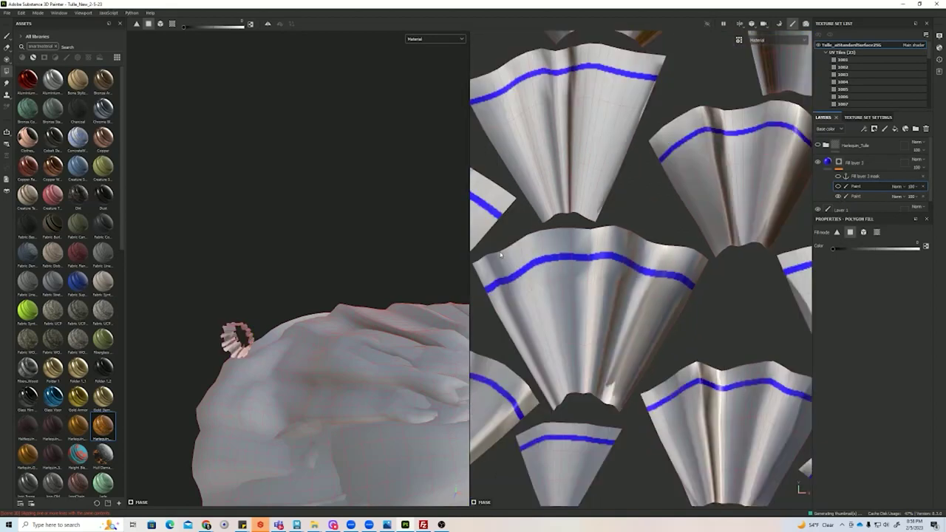
{"action": "middle_click_drag", "start_coordinate": [572, 305], "coordinate": [633, 387], "text": "alt"}
{"action": "scroll", "coordinate": [642, 388], "scroll_direction": "up", "scroll_amount": 4}
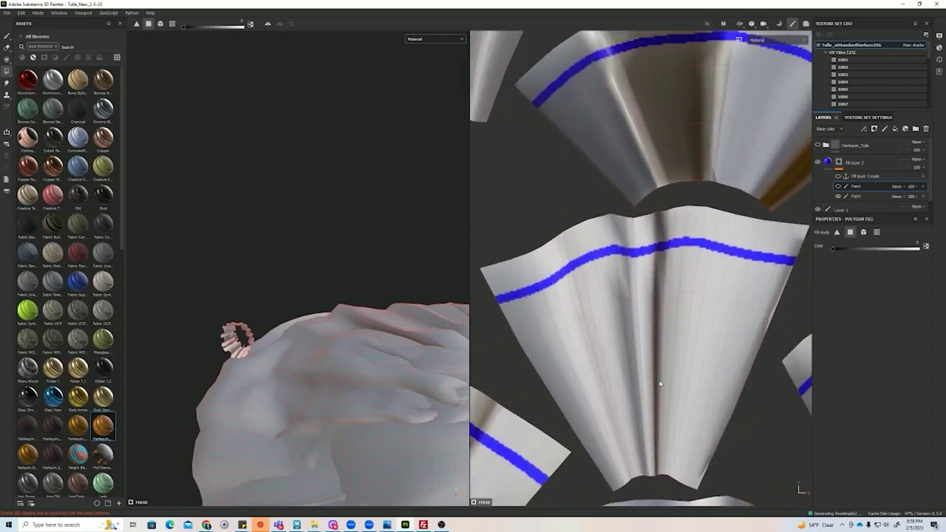
Step: Choose a higher texture resolution in the size setting of the tulle texture set
{"action": "left_click", "coordinate": [851, 118]}
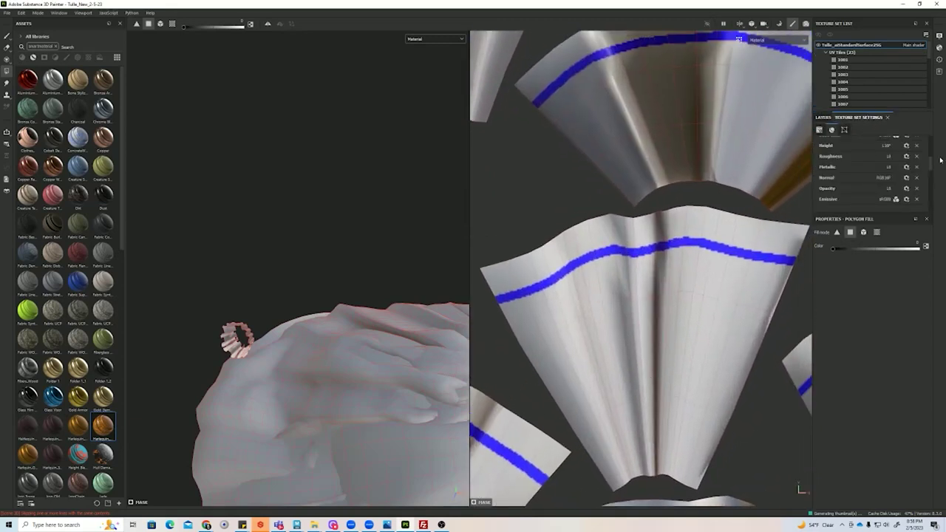
{"action": "scroll", "coordinate": [894, 171], "scroll_direction": "up", "scroll_amount": 5}
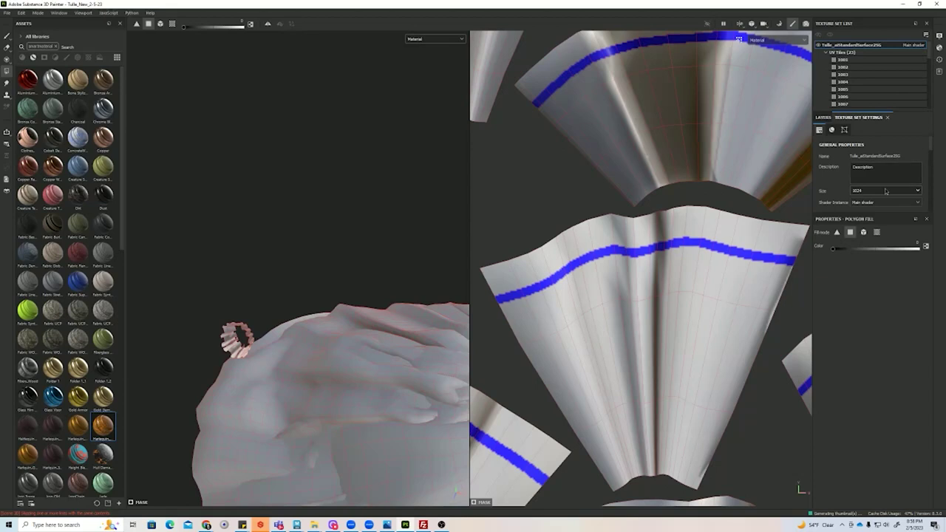
{"action": "left_click", "coordinate": [885, 191]}
{"action": "left_click", "coordinate": [861, 234]}
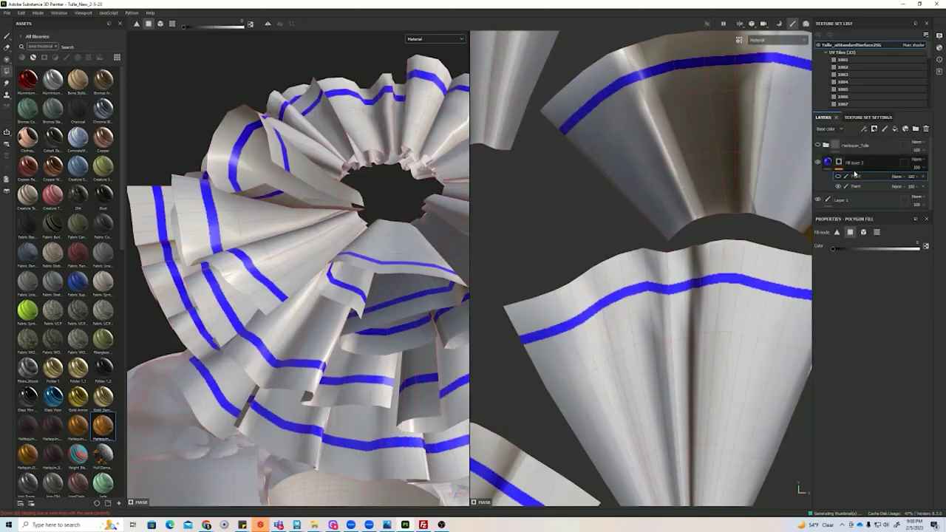
Step: Add an anchor point to the blue fill layer's mask stack and name it RibbonMask
{"action": "right_click", "coordinate": [860, 178]}
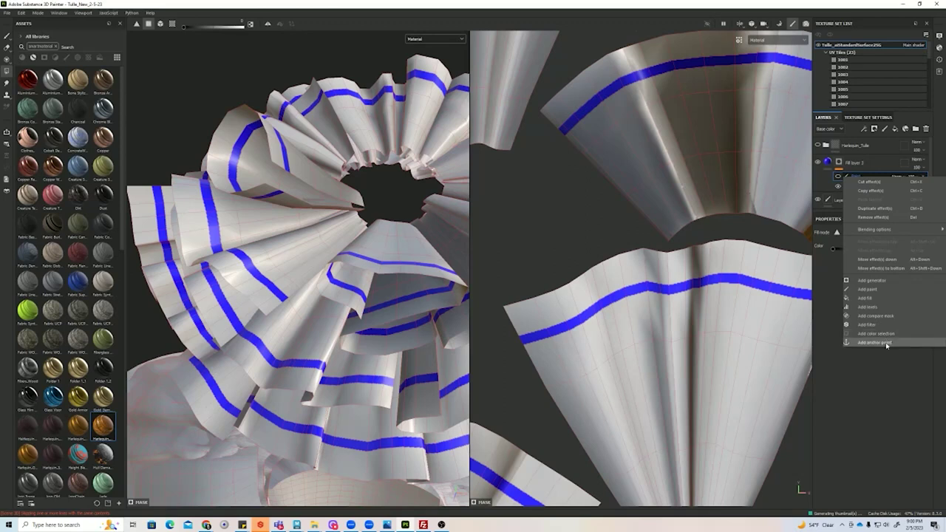
{"action": "left_click", "coordinate": [886, 343]}
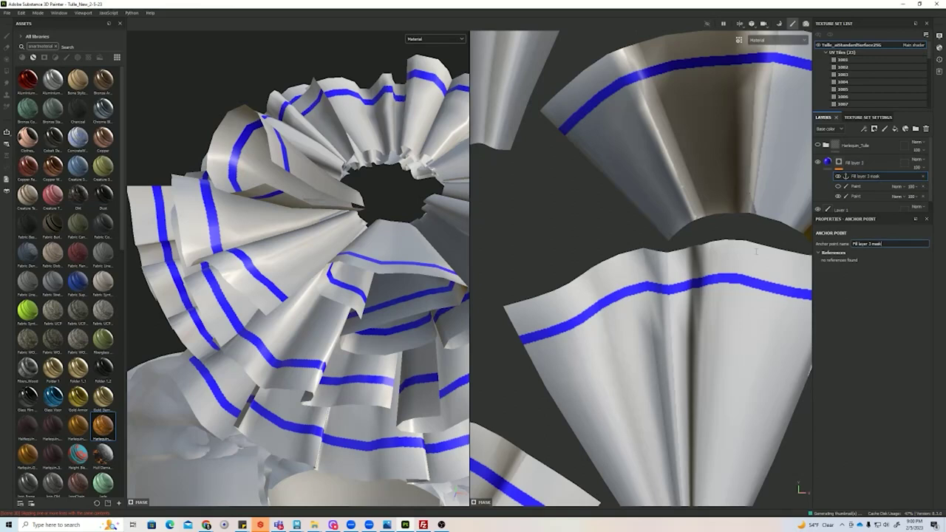
{"action": "key", "text": "ctrl+a"}
{"action": "type", "text": "B"}
Step: Show and expand the Harlequin_Tulle folder, and select the hidden subfolder between Fill layer 2 and Fill layer 1
{"action": "left_click", "coordinate": [817, 145]}
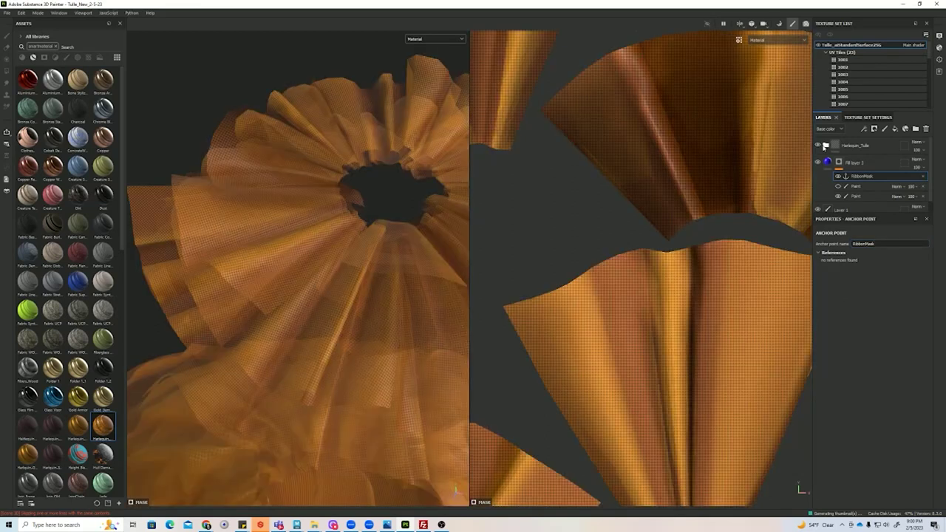
{"action": "left_click", "coordinate": [826, 146]}
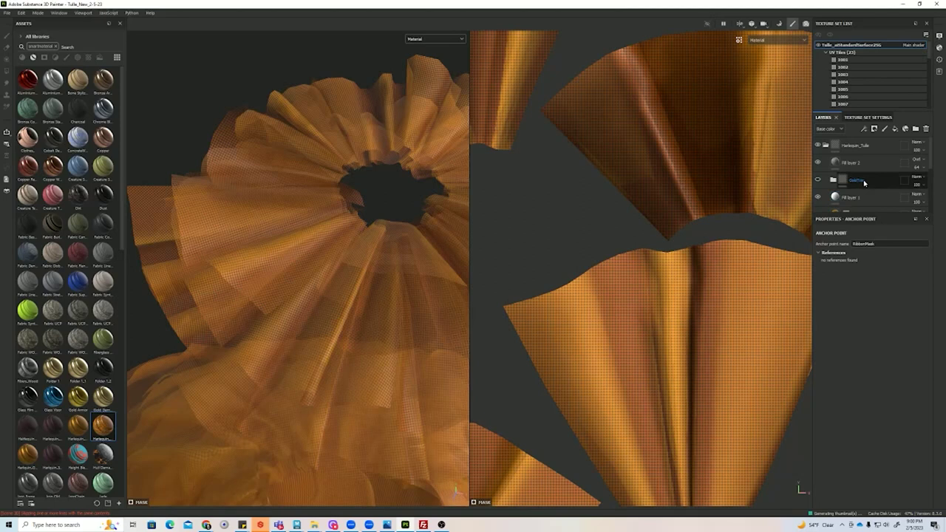
{"action": "left_click", "coordinate": [820, 180]}
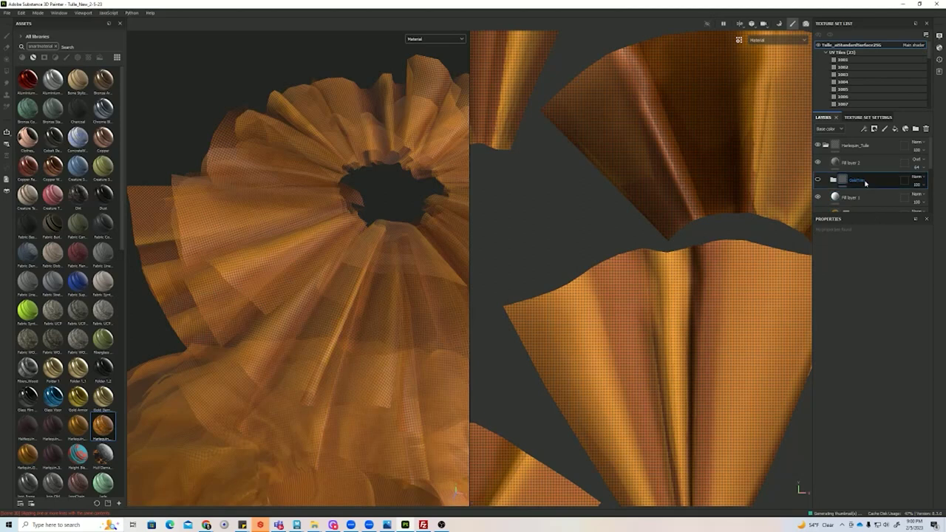
Step: Show the GoldTrim folder inside Harlequin_Tulle and add a black mask to it
{"action": "left_click", "coordinate": [818, 180]}
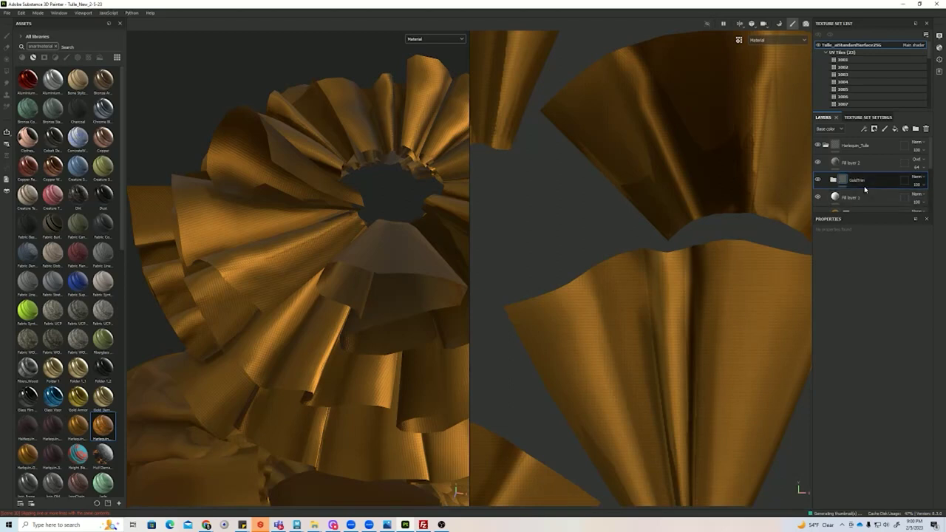
{"action": "scroll", "coordinate": [850, 179], "scroll_direction": "down", "scroll_amount": 1}
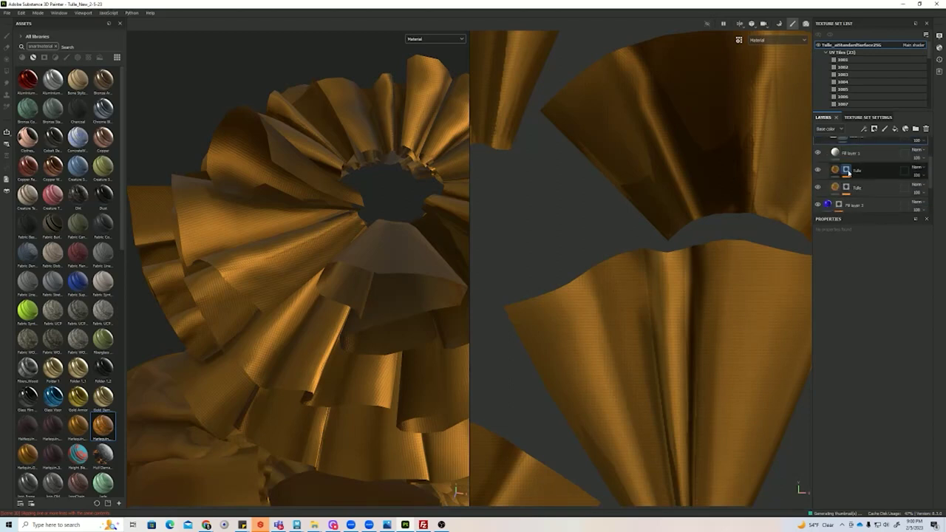
{"action": "left_click", "coordinate": [832, 158]}
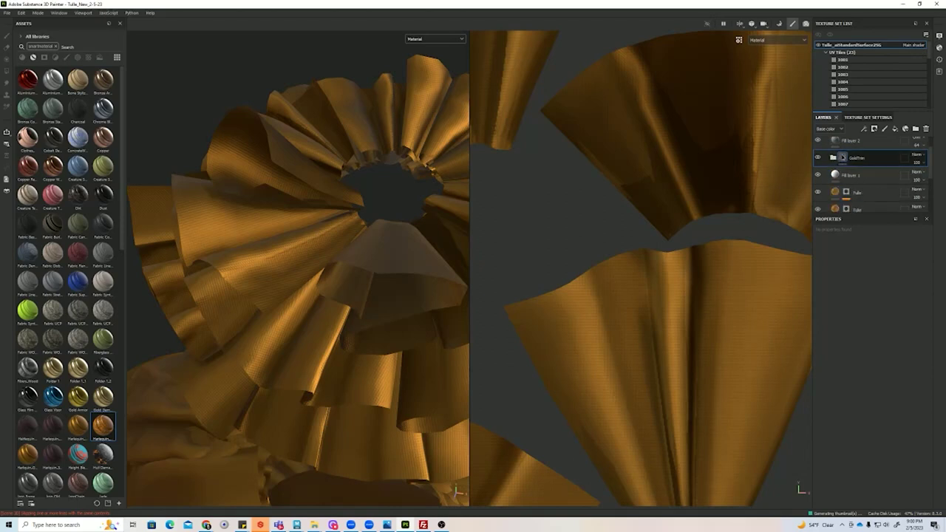
{"action": "right_click", "coordinate": [841, 158]}
{"action": "left_click", "coordinate": [859, 169]}
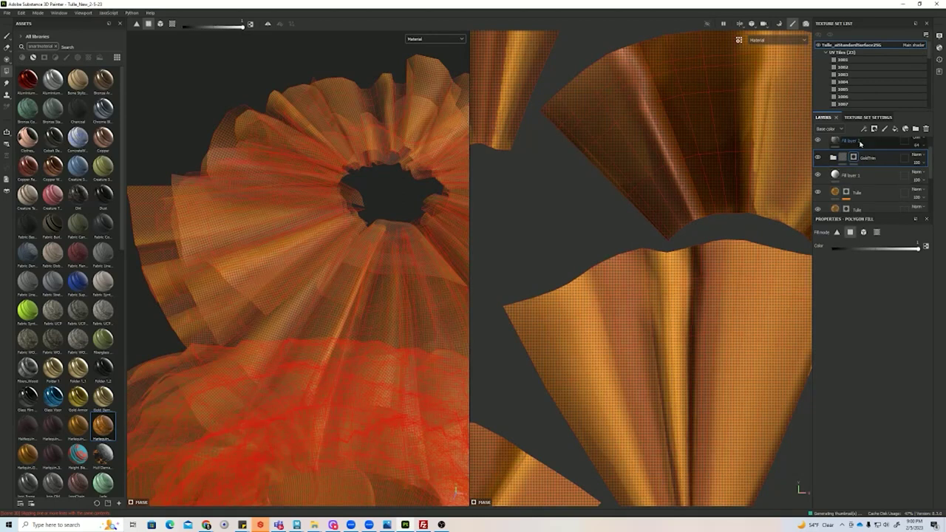
Step: Add a fill effect to the GoldTrim folder's mask and set its grayscale source to the RibbonMask anchor point
{"action": "right_click", "coordinate": [852, 157]}
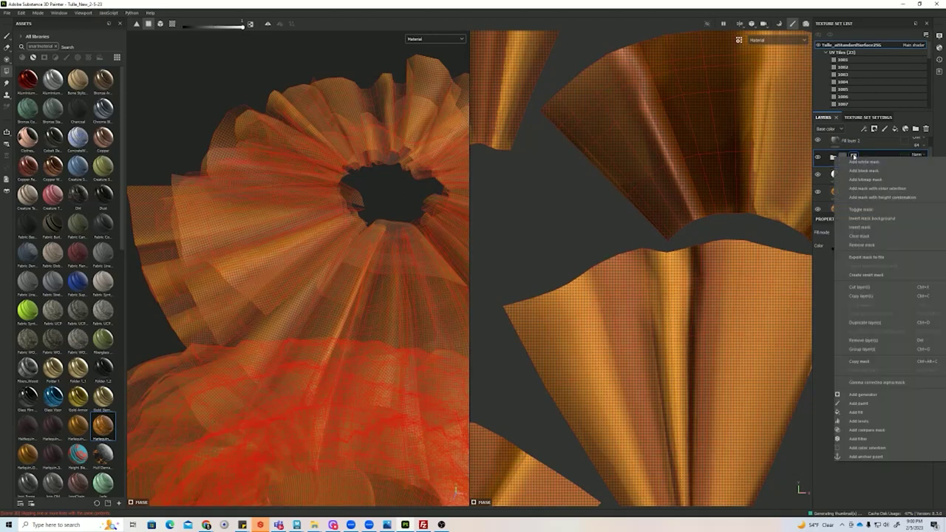
{"action": "left_click", "coordinate": [878, 415]}
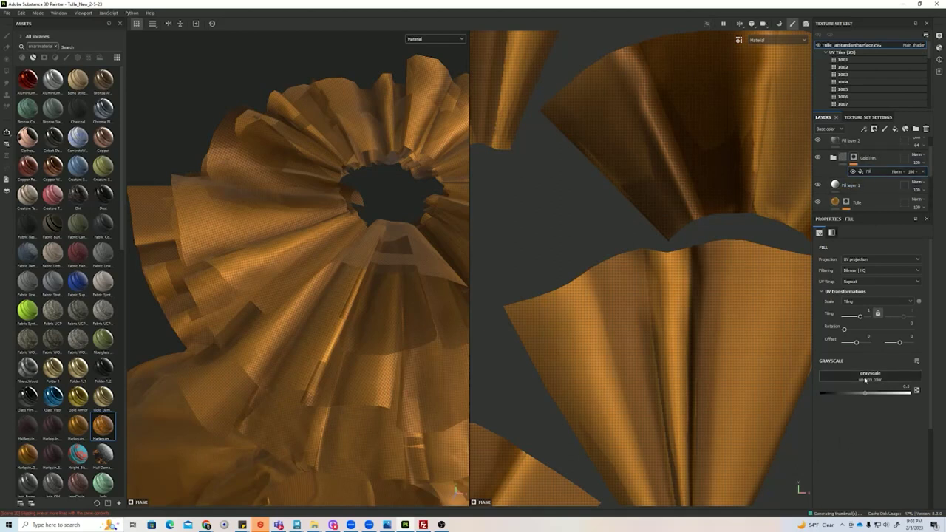
{"action": "left_click", "coordinate": [865, 379]}
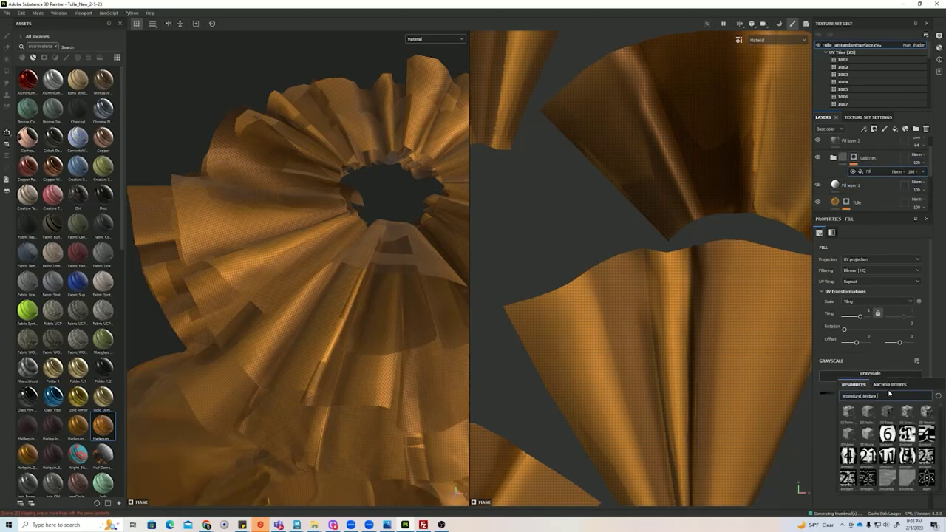
{"action": "left_click", "coordinate": [890, 385]}
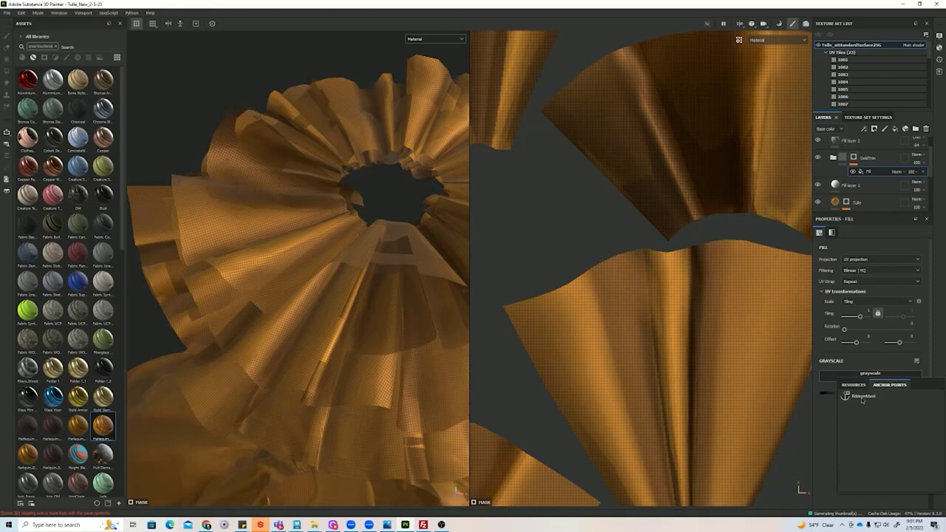
{"action": "left_click", "coordinate": [862, 397]}
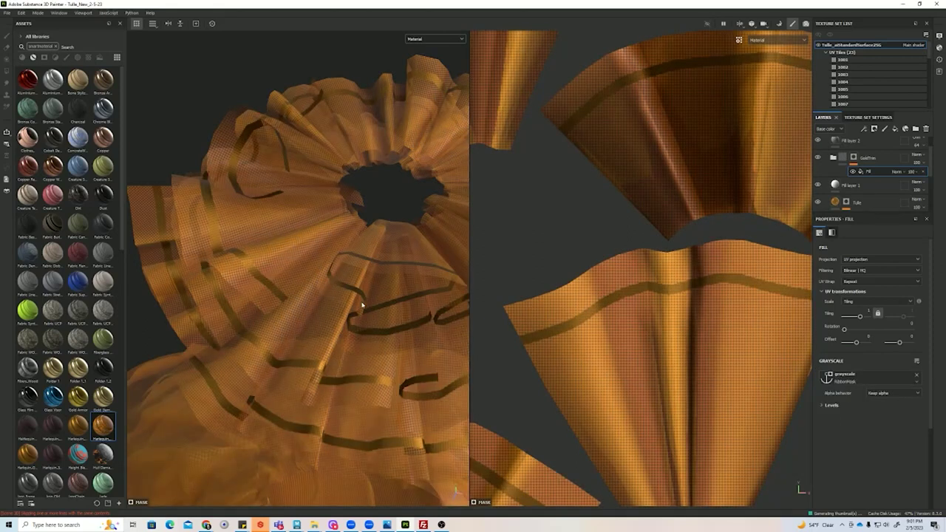
{"action": "left_click_drag", "start_coordinate": [362, 305], "coordinate": [285, 253], "text": "alt"}
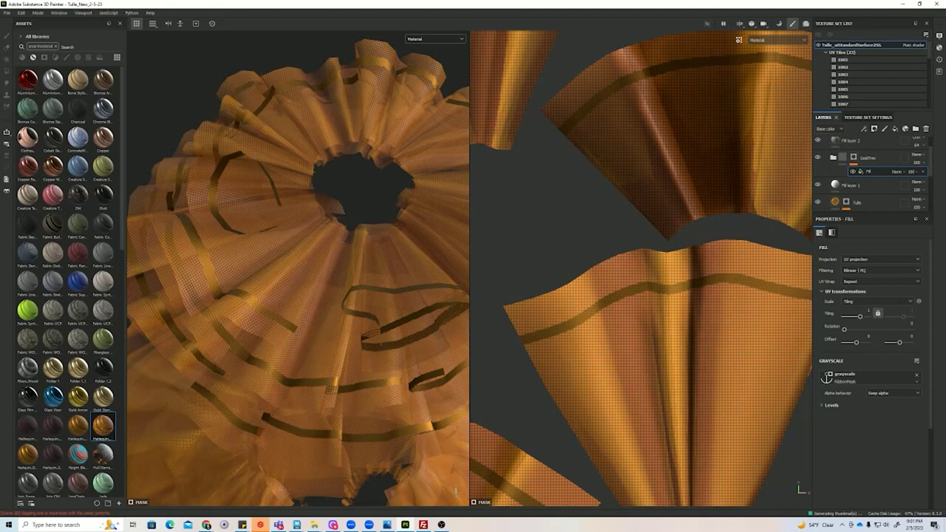